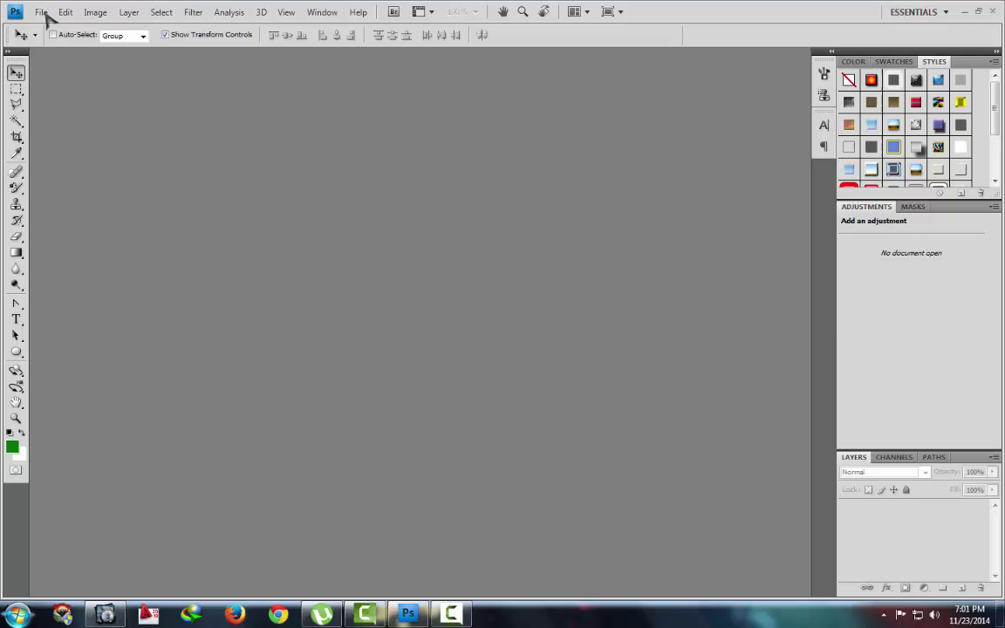
# Step: Create a new document from the Portrait 5 x 7 preset, keeping the resolution at 300 pixels/inch
pyautogui.click(44, 13)
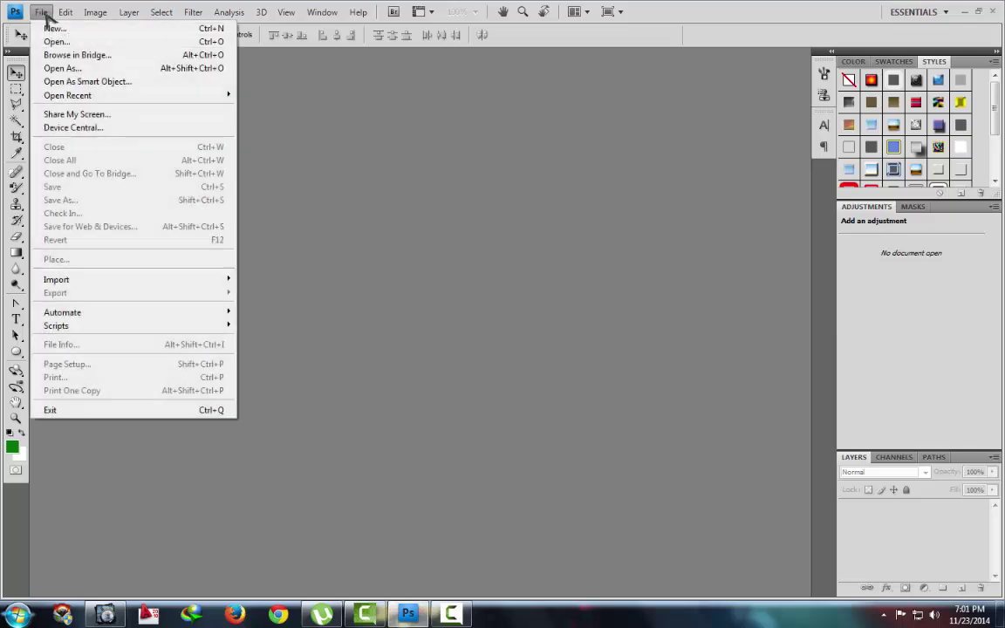
pyautogui.click(52, 27)
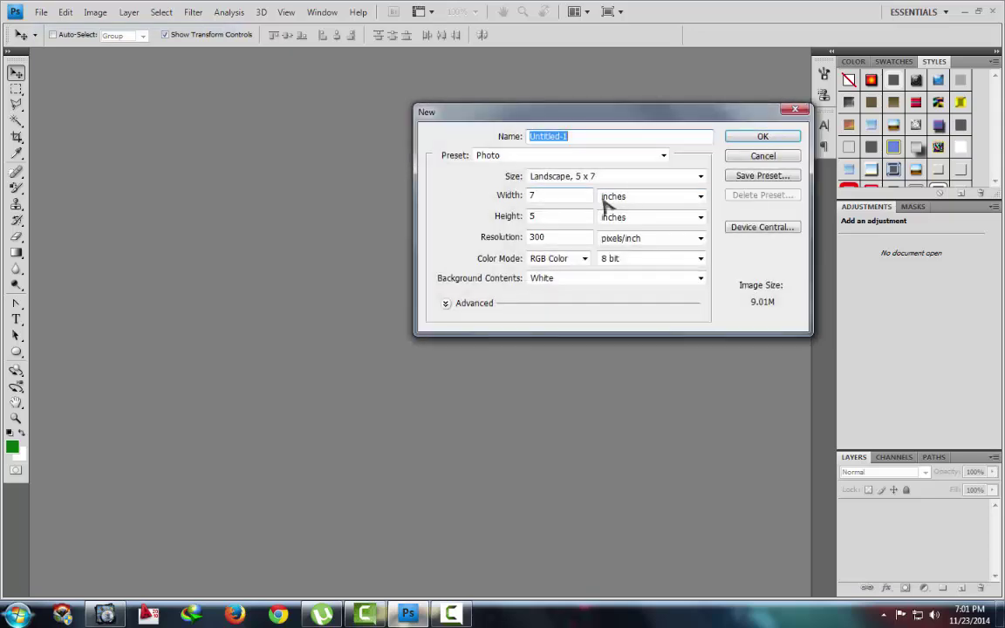
pyautogui.click(609, 178)
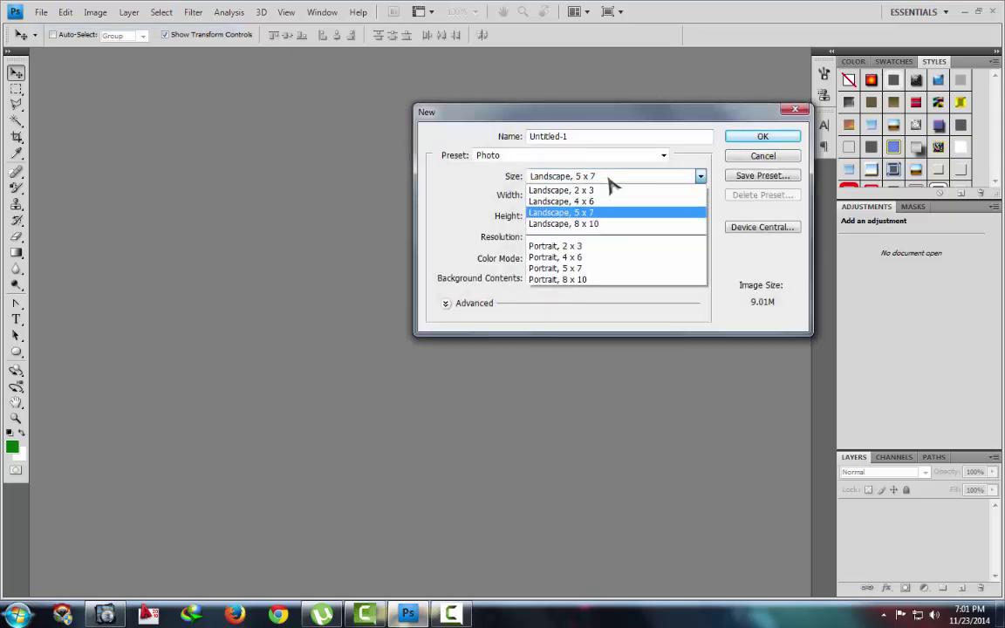
pyautogui.click(573, 269)
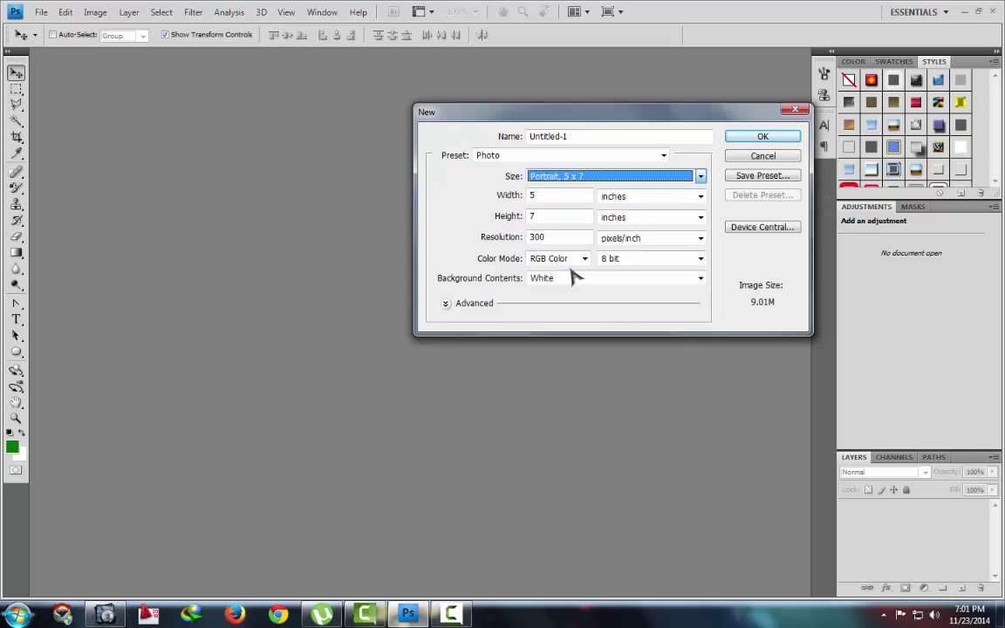
pyautogui.click(548, 236)
pyautogui.doubleClick(537, 237)
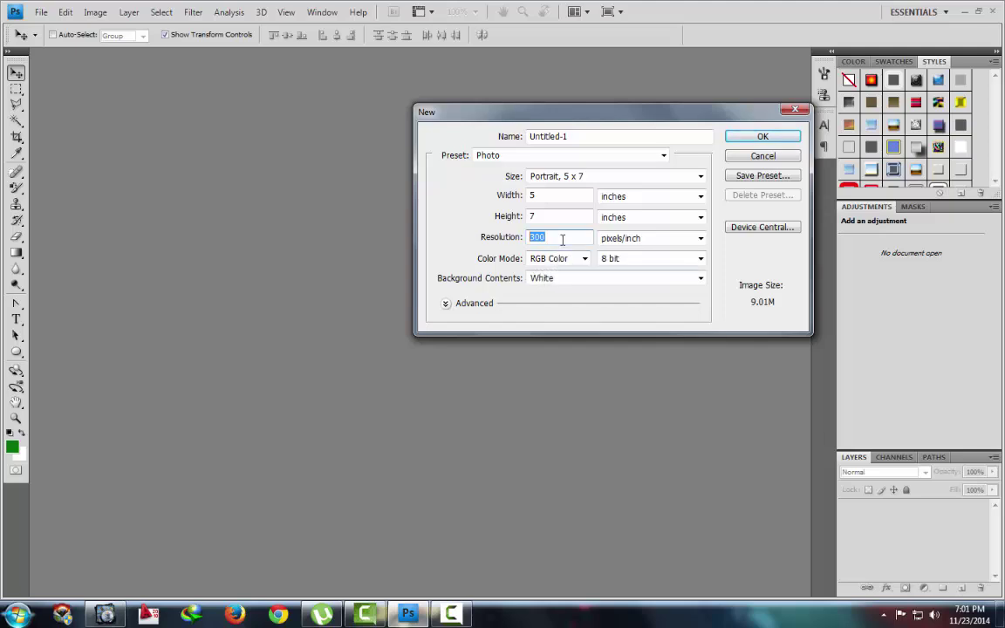
pyautogui.click(762, 137)
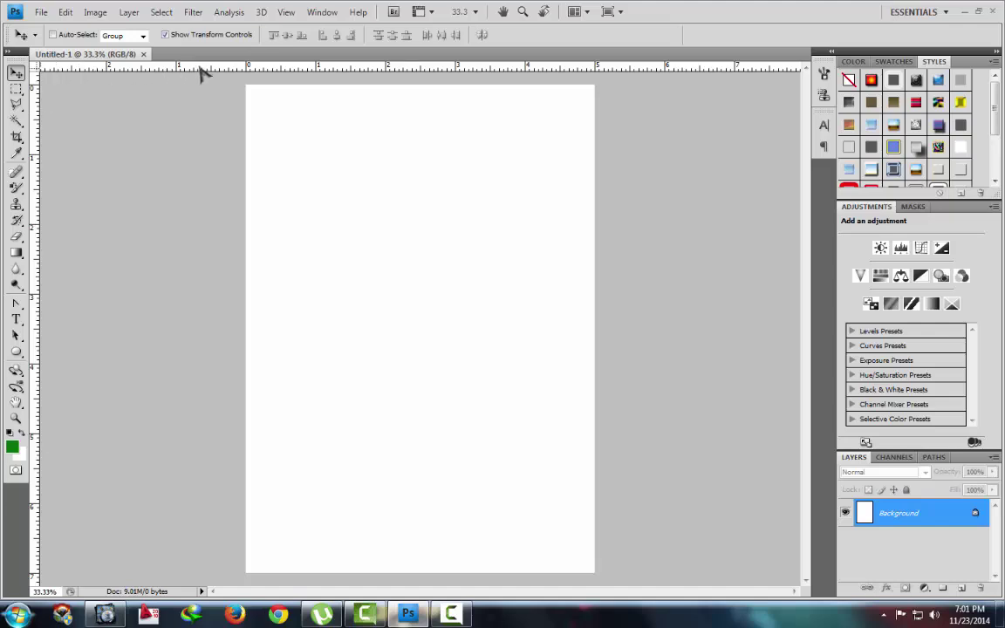
# Step: Add three horizontal guides just below the top edge and one vertical guide near the left edge
pyautogui.moveTo(200, 66); pyautogui.dragTo(85, 98)
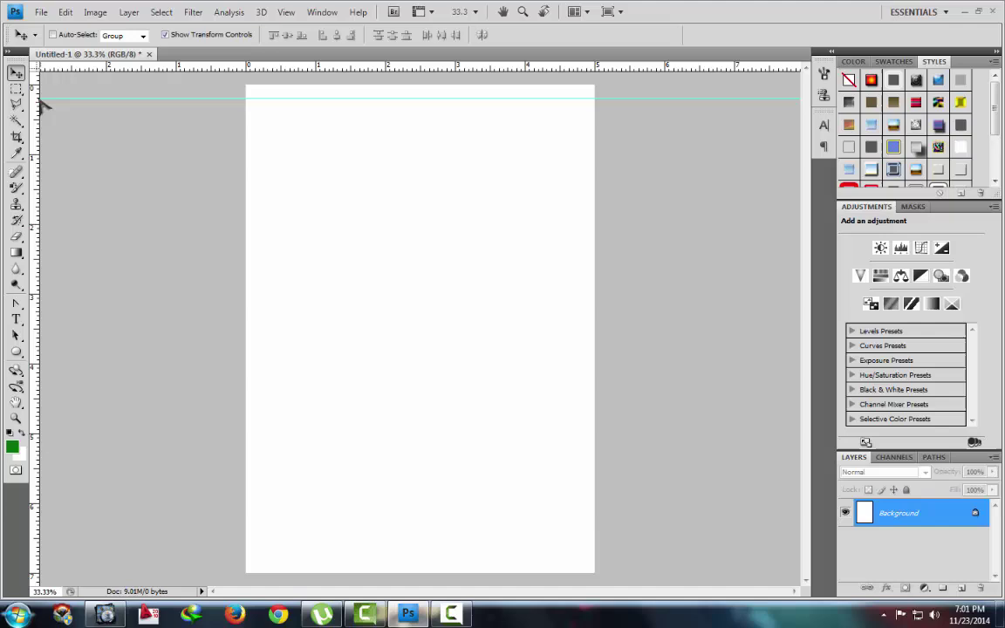
pyautogui.moveTo(144, 68); pyautogui.dragTo(121, 110)
pyautogui.moveTo(163, 68); pyautogui.dragTo(137, 122)
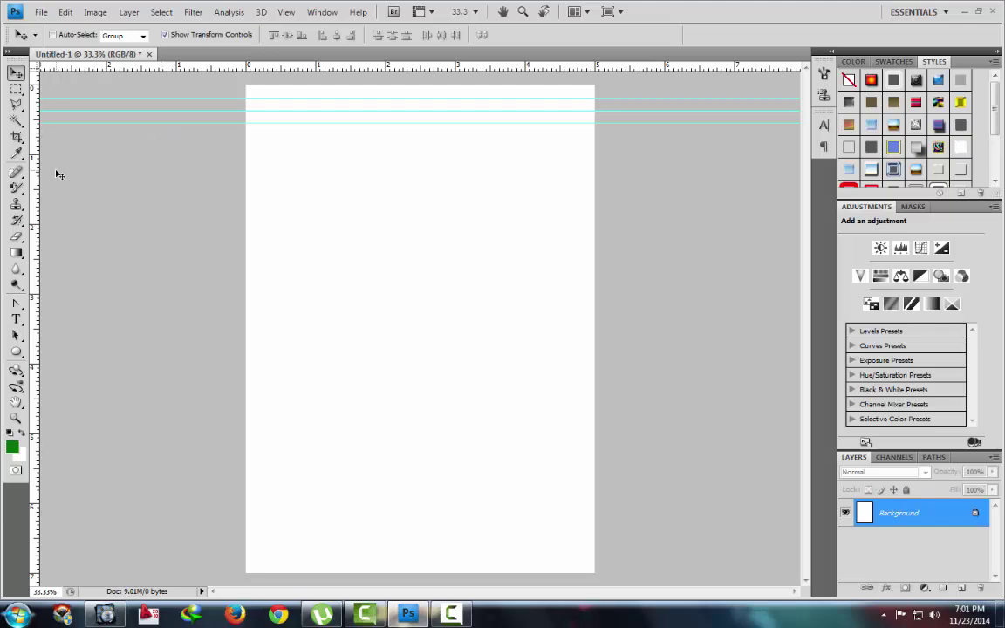
pyautogui.moveTo(35, 164); pyautogui.dragTo(259, 161)
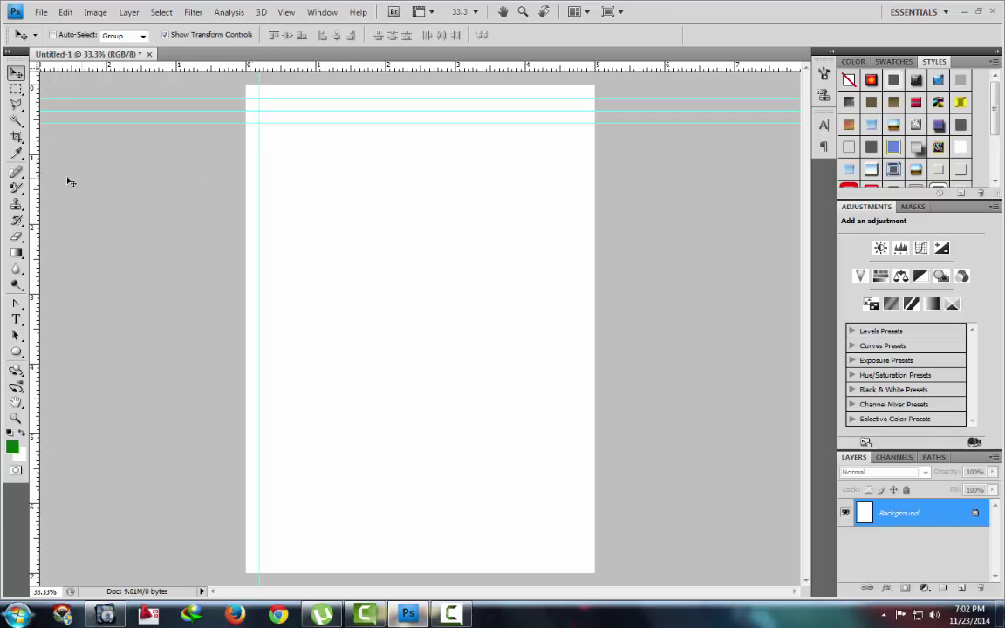
# Step: Add two more vertical guides near the left edge and three near the right edge
pyautogui.moveTo(36, 170); pyautogui.dragTo(273, 148)
pyautogui.moveTo(36, 171); pyautogui.dragTo(285, 149)
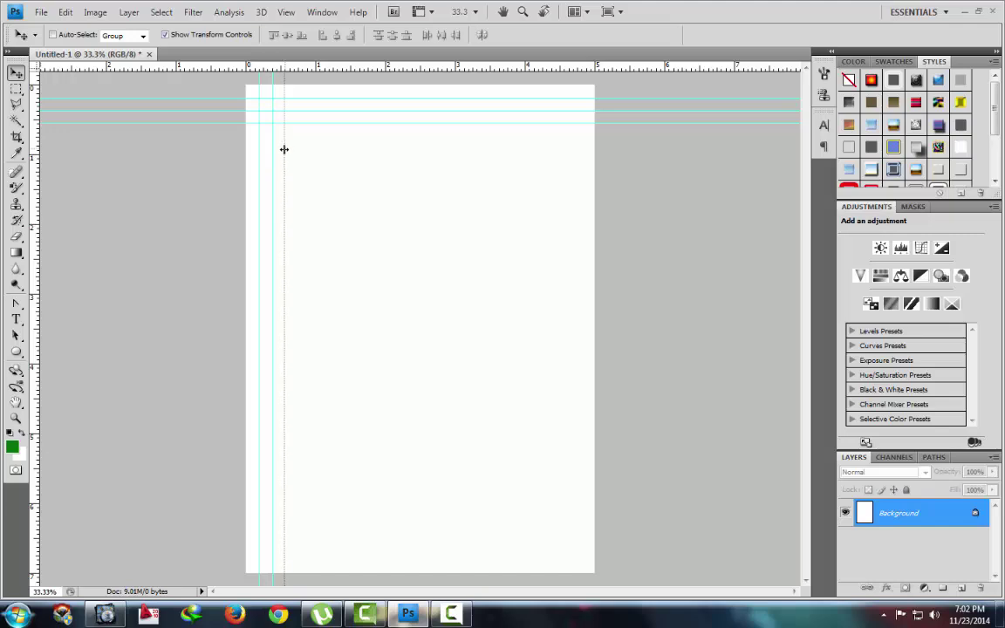
pyautogui.moveTo(38, 177); pyautogui.dragTo(582, 173)
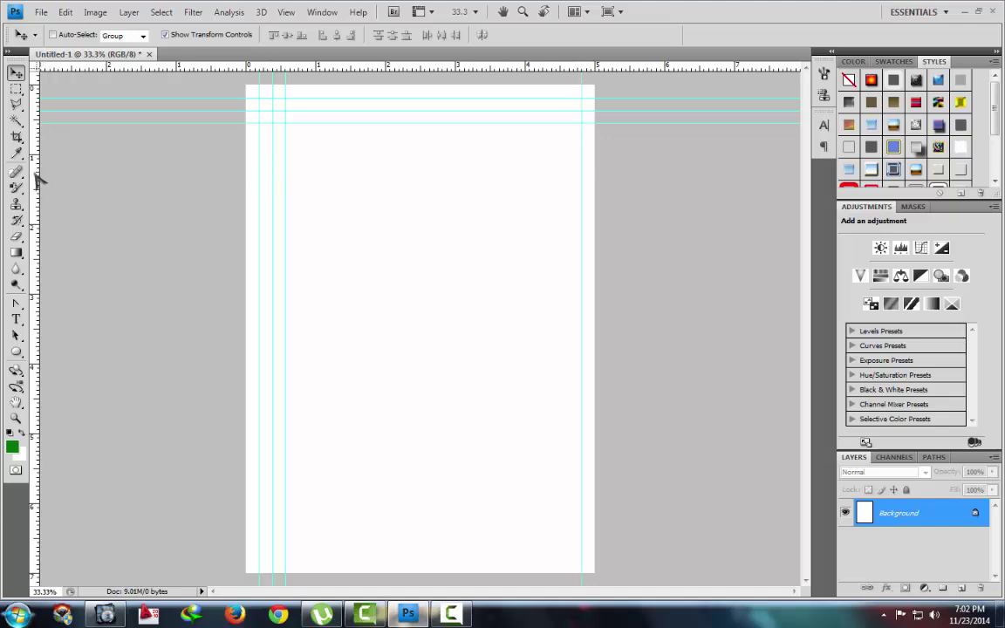
pyautogui.moveTo(37, 166); pyautogui.dragTo(570, 149)
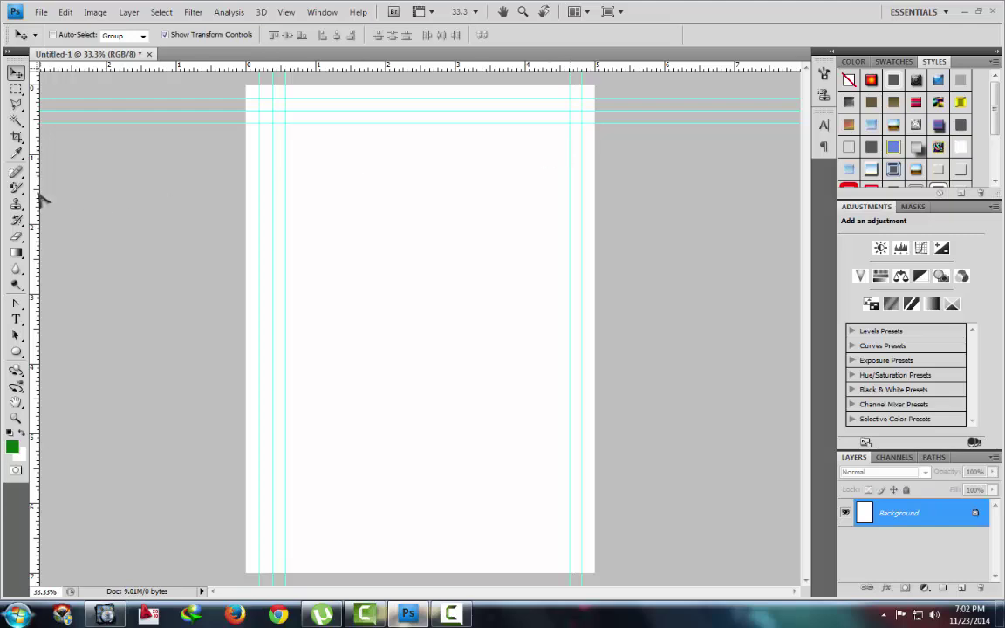
pyautogui.moveTo(35, 185); pyautogui.dragTo(556, 161)
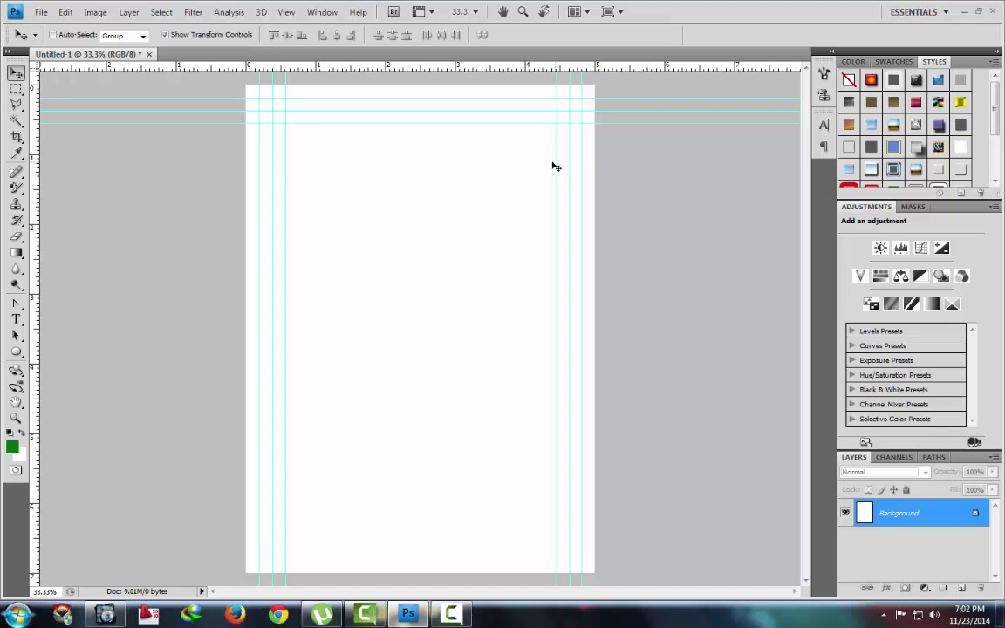
# Step: Add three horizontal guides just above the bottom edge of the page
pyautogui.moveTo(166, 55); pyautogui.dragTo(240, 554)
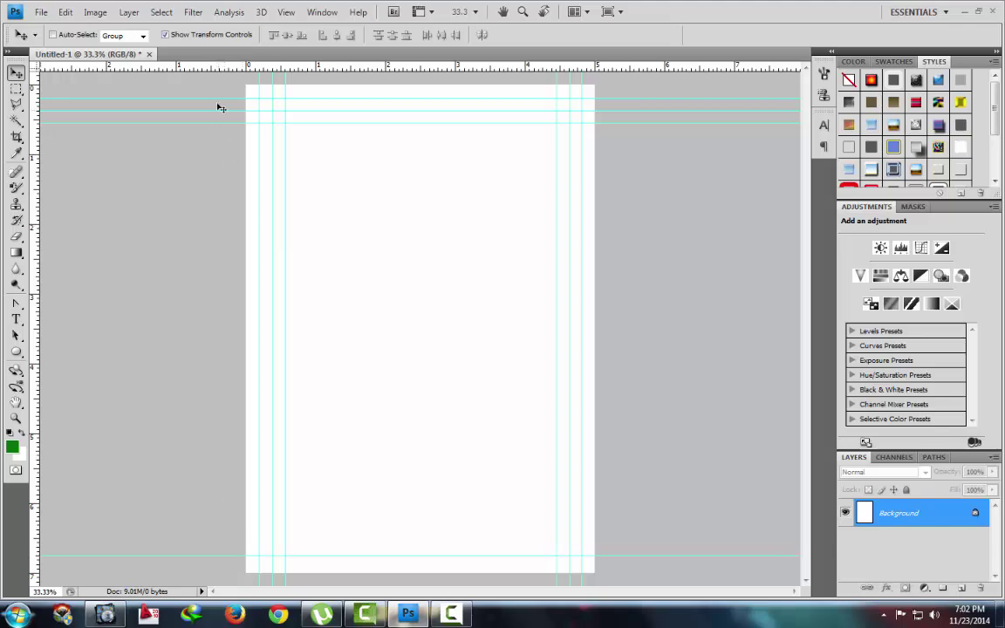
pyautogui.moveTo(220, 69); pyautogui.dragTo(220, 542)
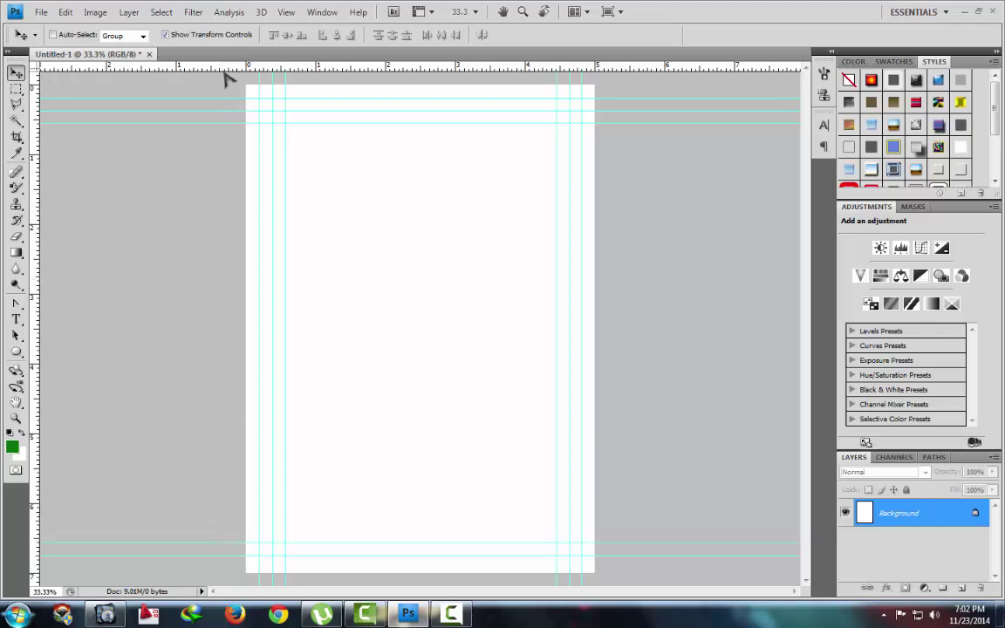
pyautogui.moveTo(200, 66); pyautogui.dragTo(220, 529)
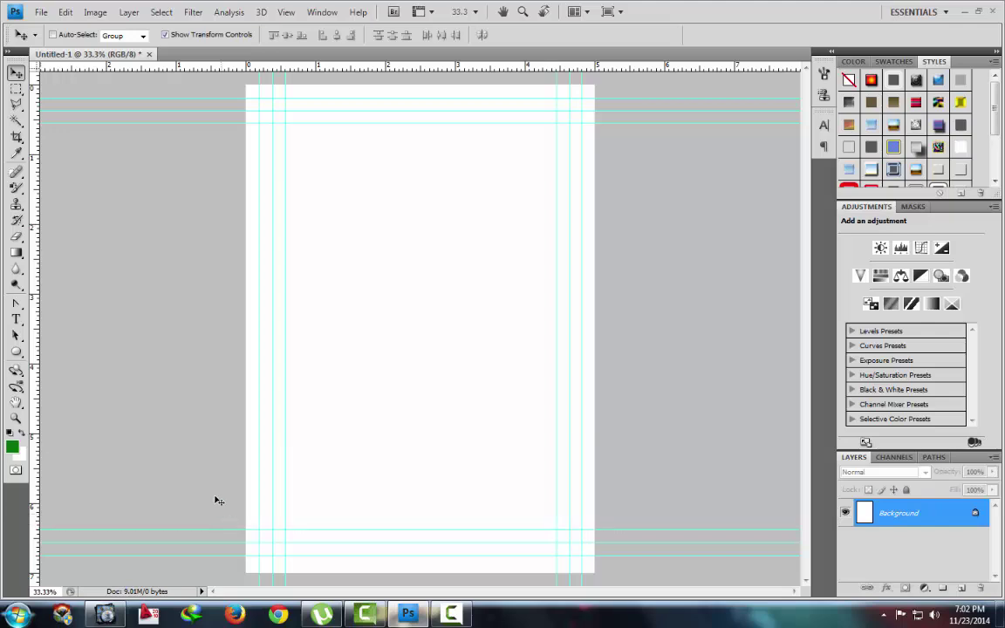
# Step: Use the Rectangular Marquee to select the rectangle bounded by the outermost guides
pyautogui.click(14, 90)
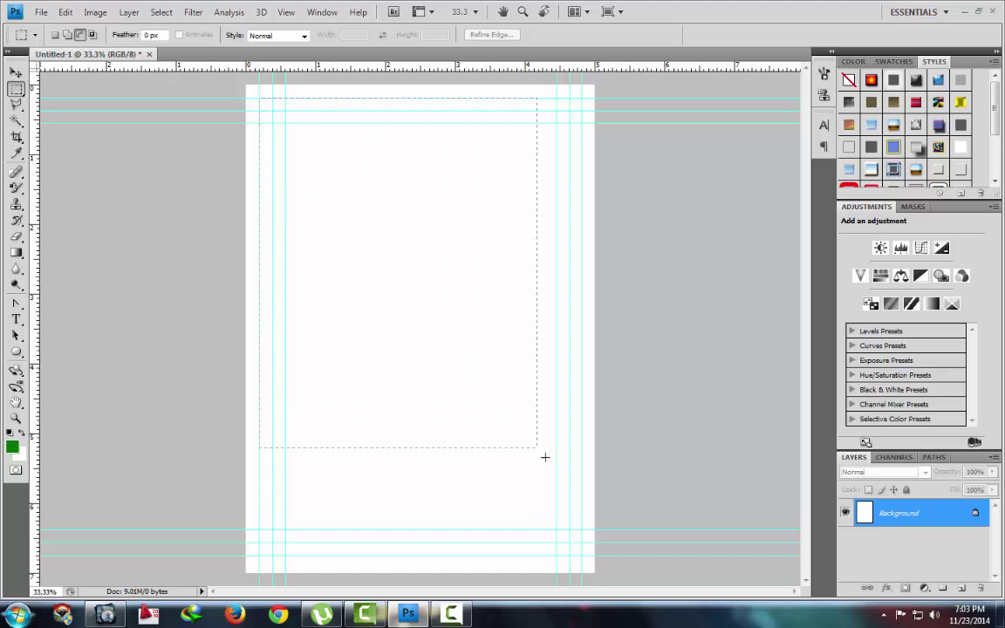
pyautogui.moveTo(545, 457); pyautogui.dragTo(580, 554)
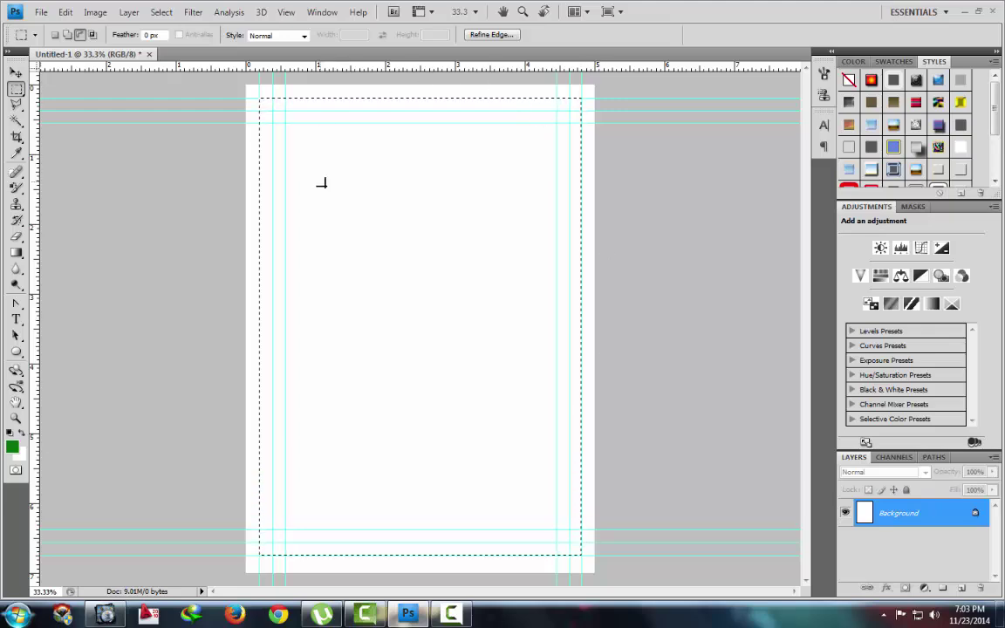
# Step: Set the marquee to Subtract from selection and cut a notch from each of the four corners
pyautogui.click(68, 35)
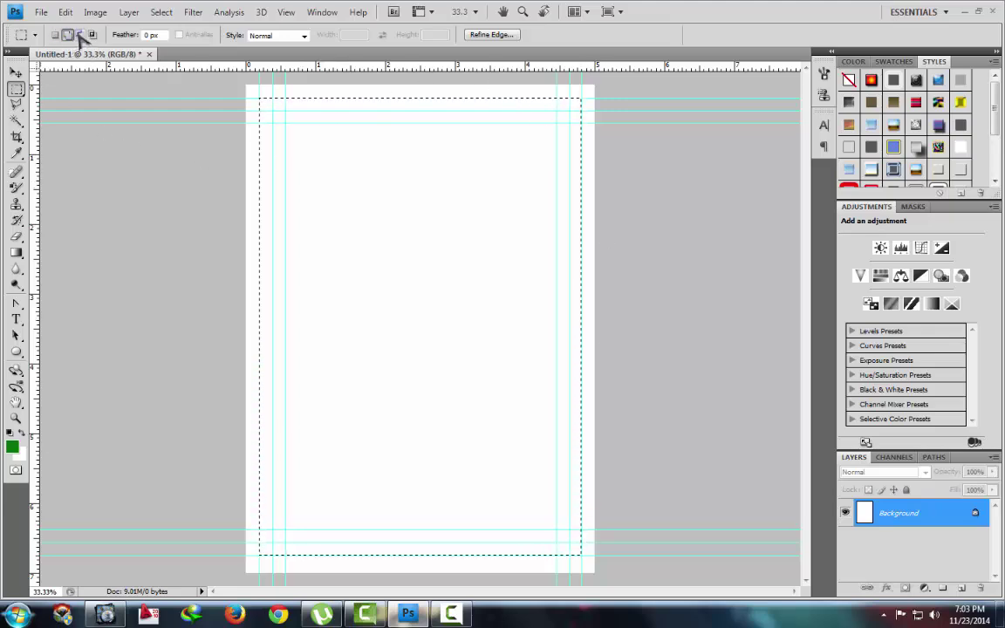
pyautogui.click(80, 35)
pyautogui.moveTo(254, 91); pyautogui.dragTo(288, 111)
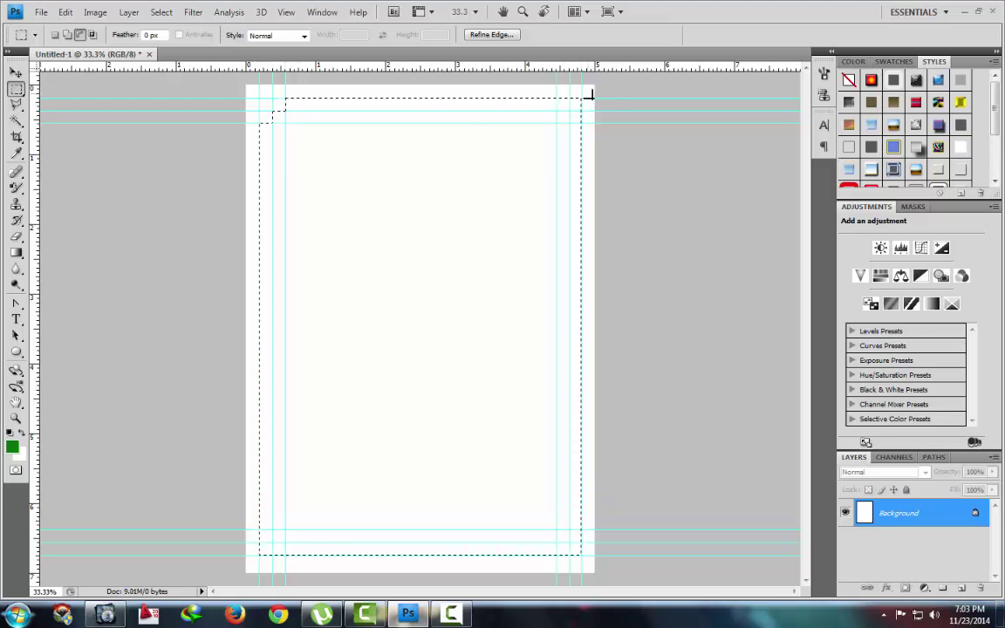
pyautogui.moveTo(559, 111); pyautogui.dragTo(590, 96)
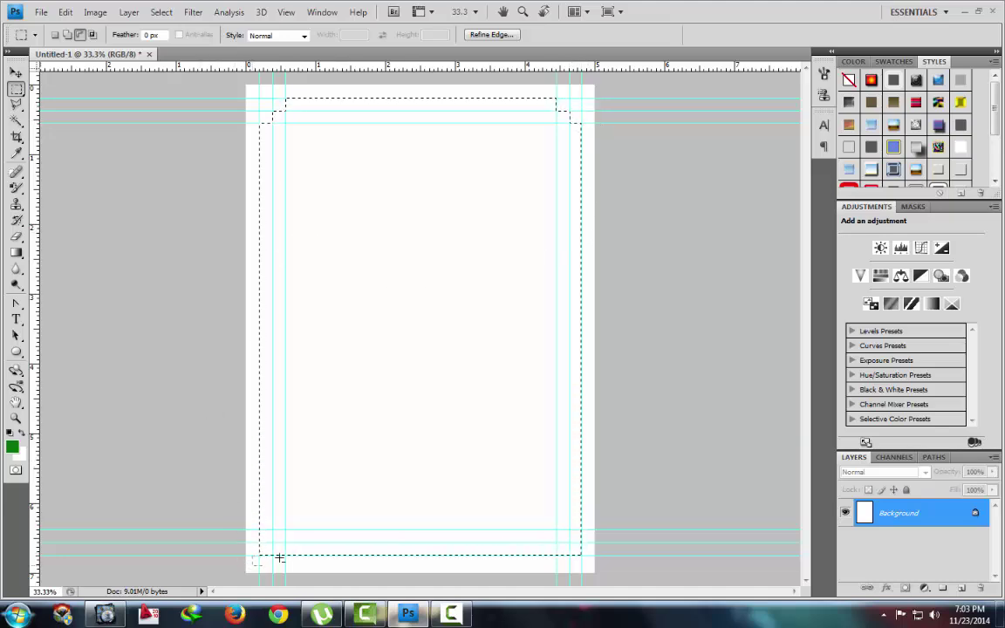
pyautogui.moveTo(292, 543); pyautogui.dragTo(289, 541)
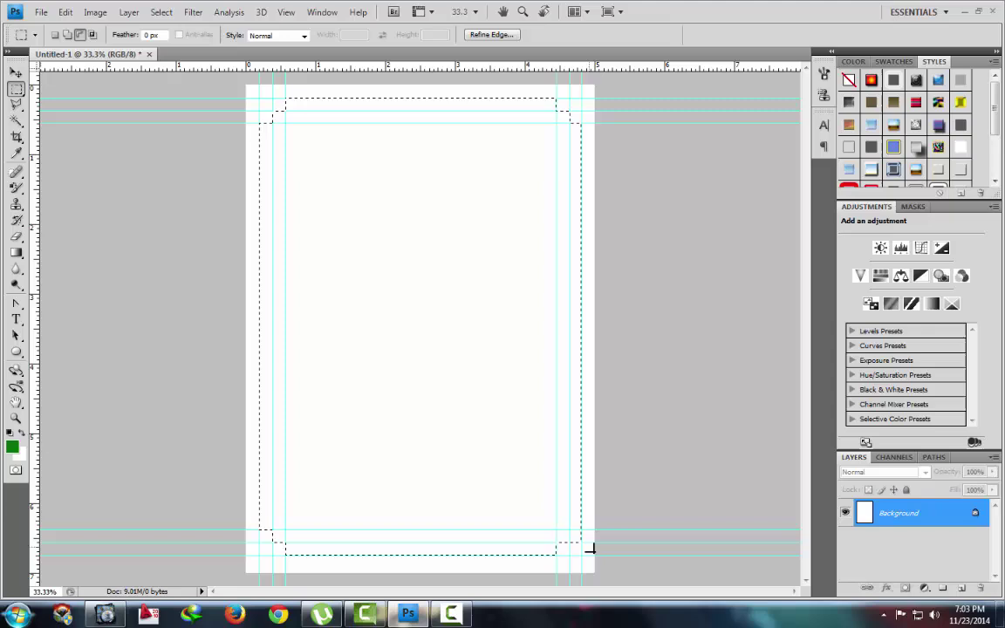
pyautogui.moveTo(590, 547); pyautogui.dragTo(568, 535)
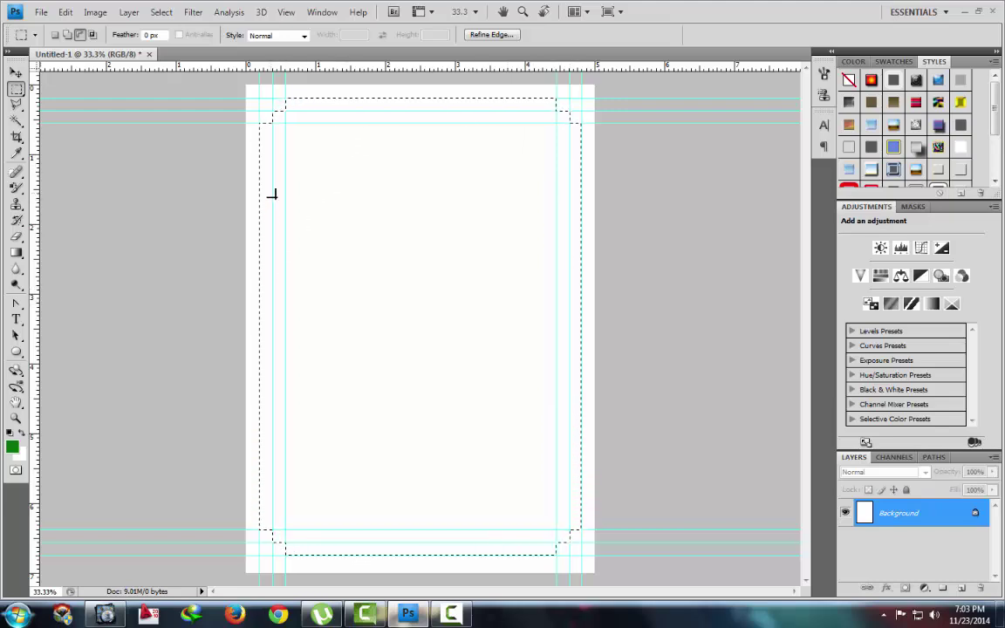
# Step: Invert the selection to the border band and choose the Paint Bucket Tool
pyautogui.rightClick(353, 172)
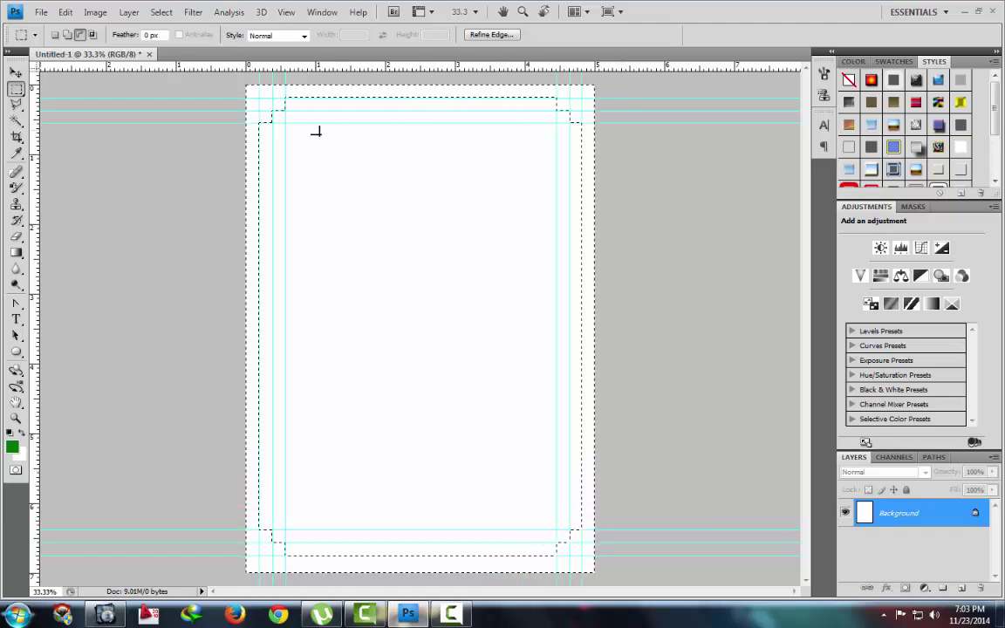
pyautogui.moveTo(16, 252); pyautogui.dragTo(46, 266)
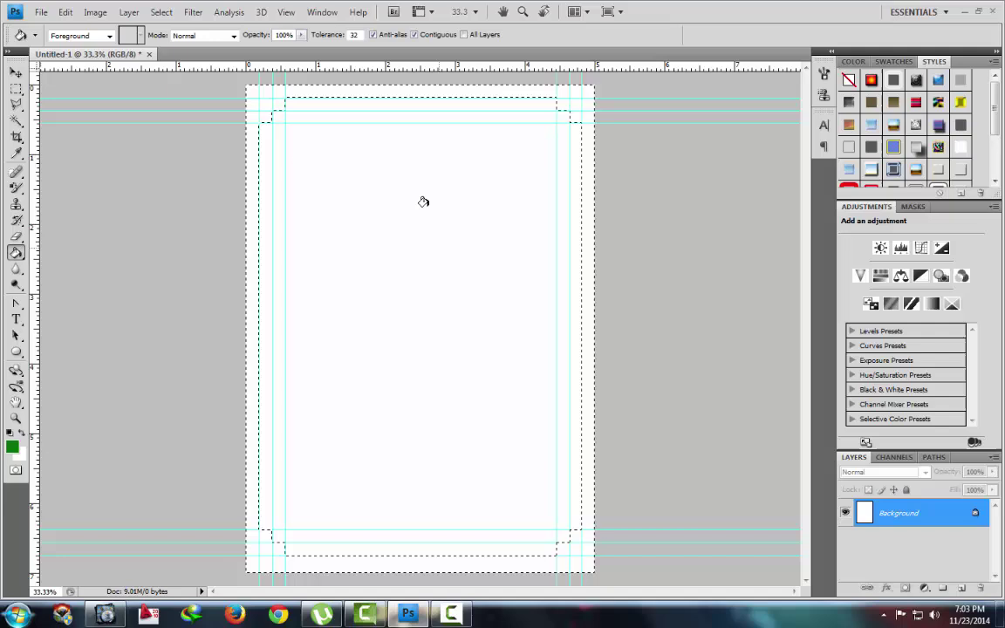
# Step: Flood-fill the selected stepped-corner border band with green
pyautogui.click(258, 118)
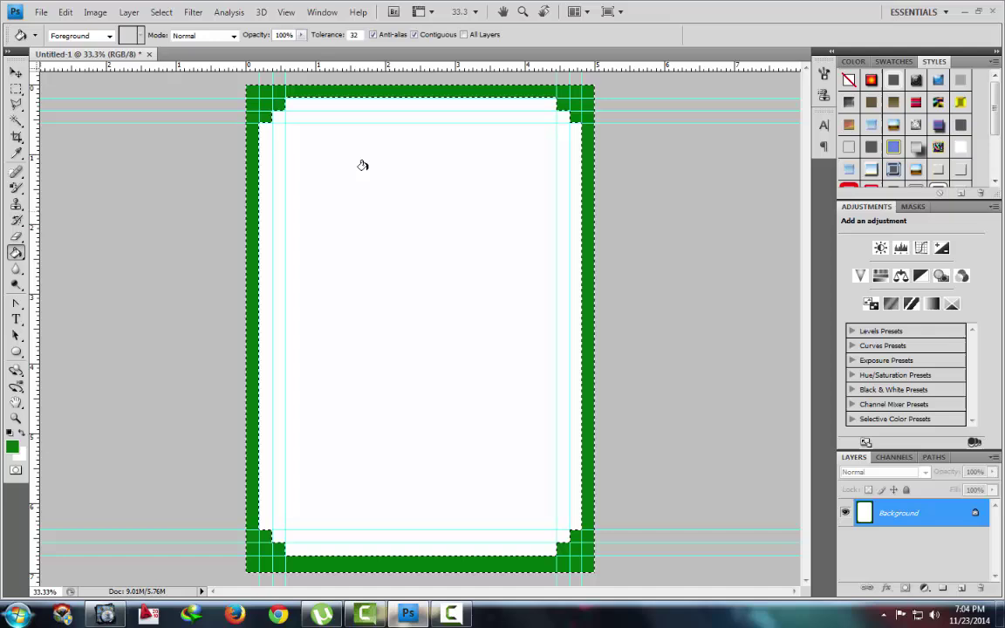
# Step: Copy the green frame onto a new layer with Layer > New > Layer via Copy
pyautogui.click(129, 12)
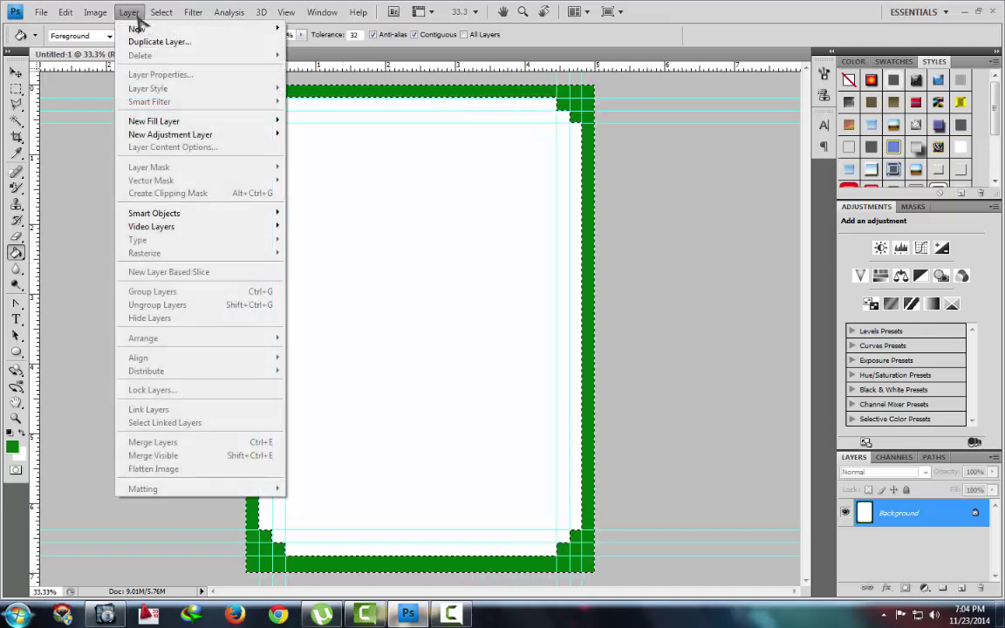
pyautogui.moveTo(183, 29)
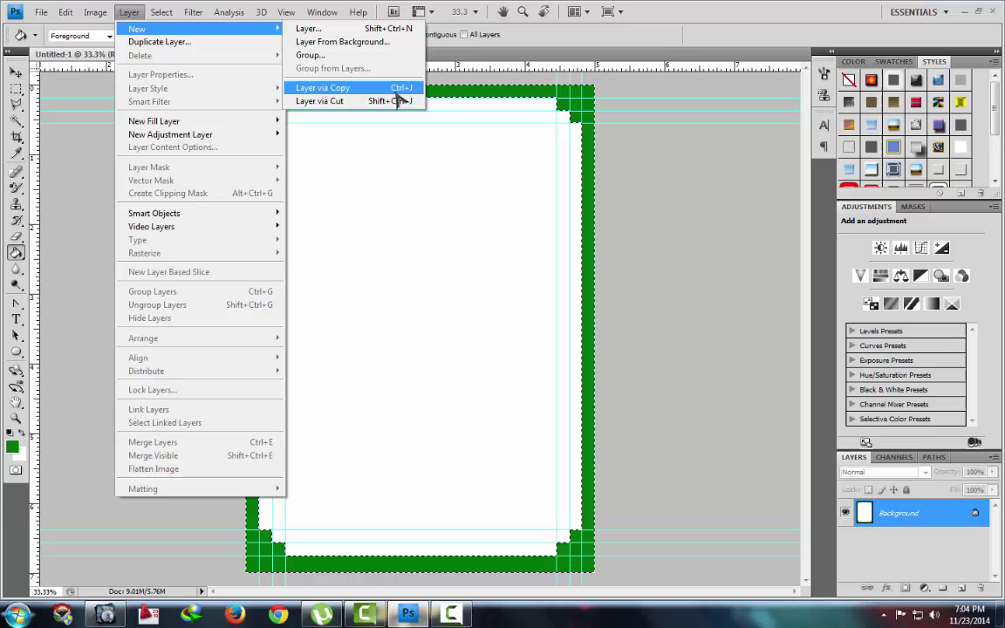
pyautogui.click(348, 88)
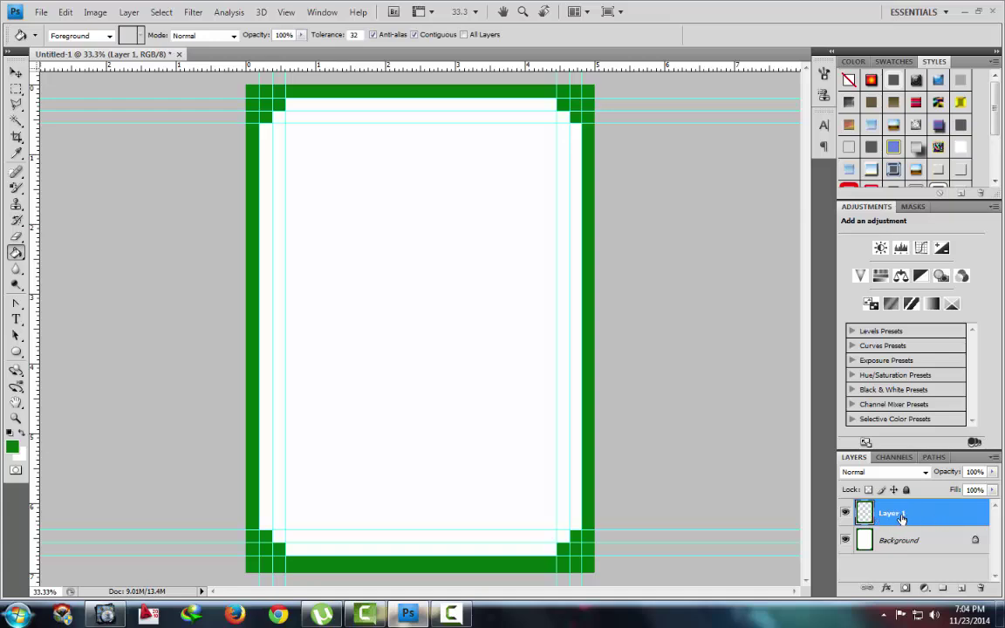
# Step: Preview several Styles panel presets on the frame, including blue-gold and green speckled styles
pyautogui.click(872, 170)
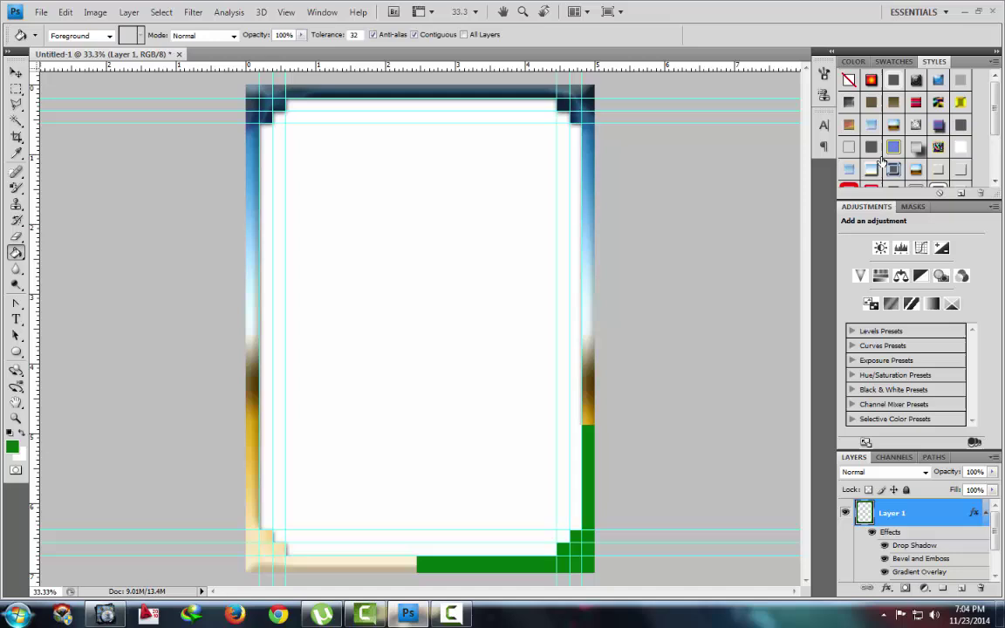
pyautogui.click(875, 171)
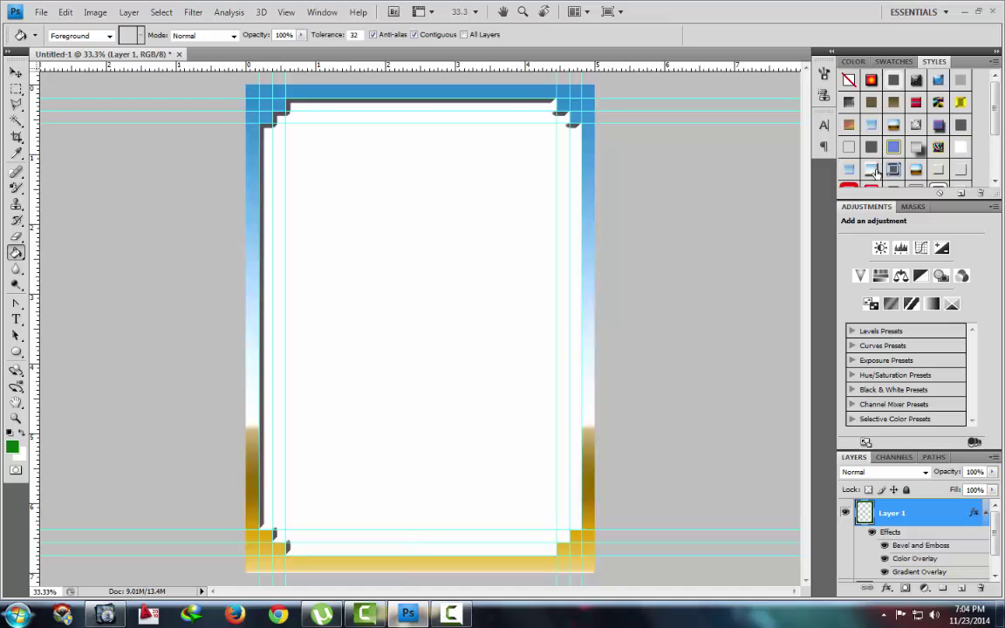
pyautogui.click(872, 85)
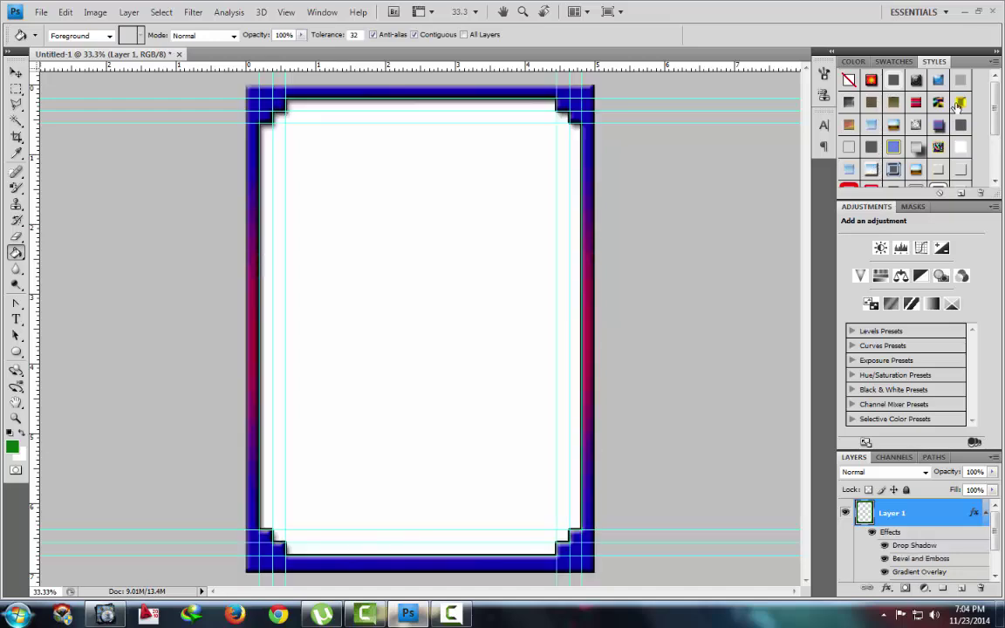
pyautogui.click(849, 102)
pyautogui.click(916, 102)
pyautogui.click(937, 102)
pyautogui.click(893, 127)
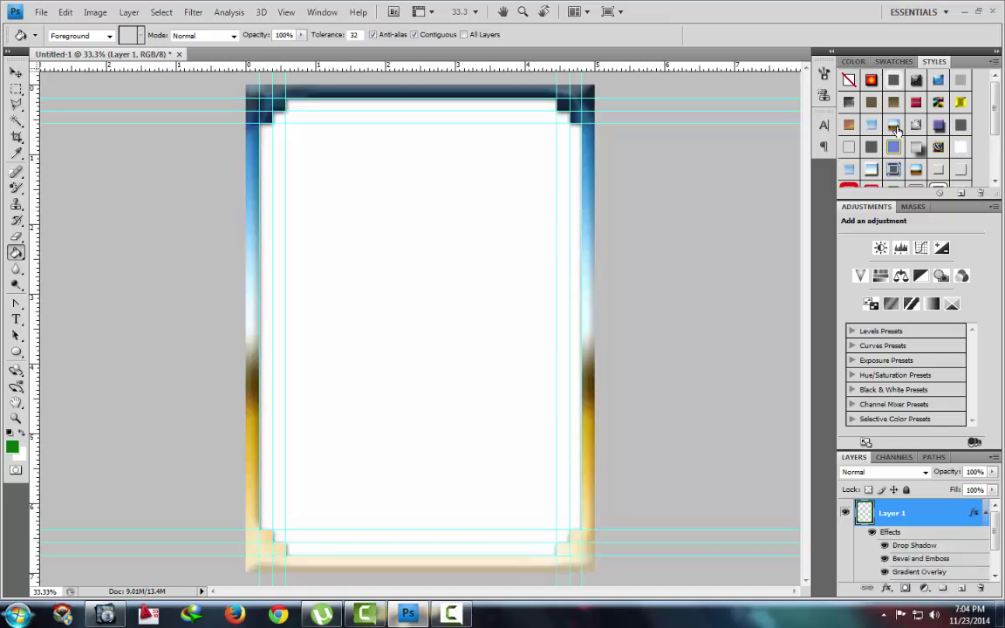
pyautogui.click(916, 125)
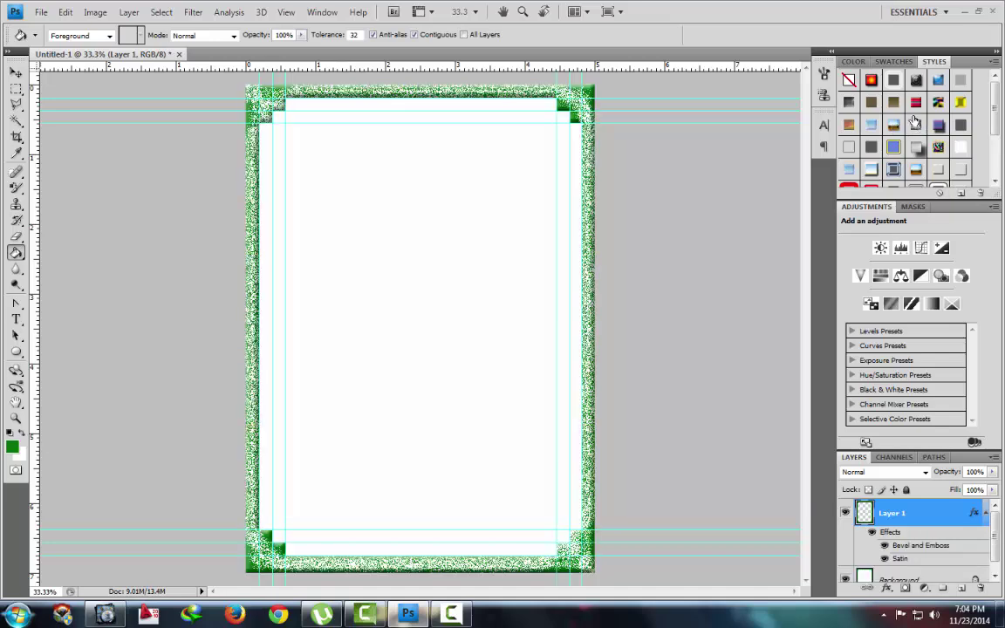
# Step: Apply the blue bevelled preset with drop shadow and gradient overlay to the frame
pyautogui.click(916, 102)
pyautogui.click(893, 146)
pyautogui.click(894, 169)
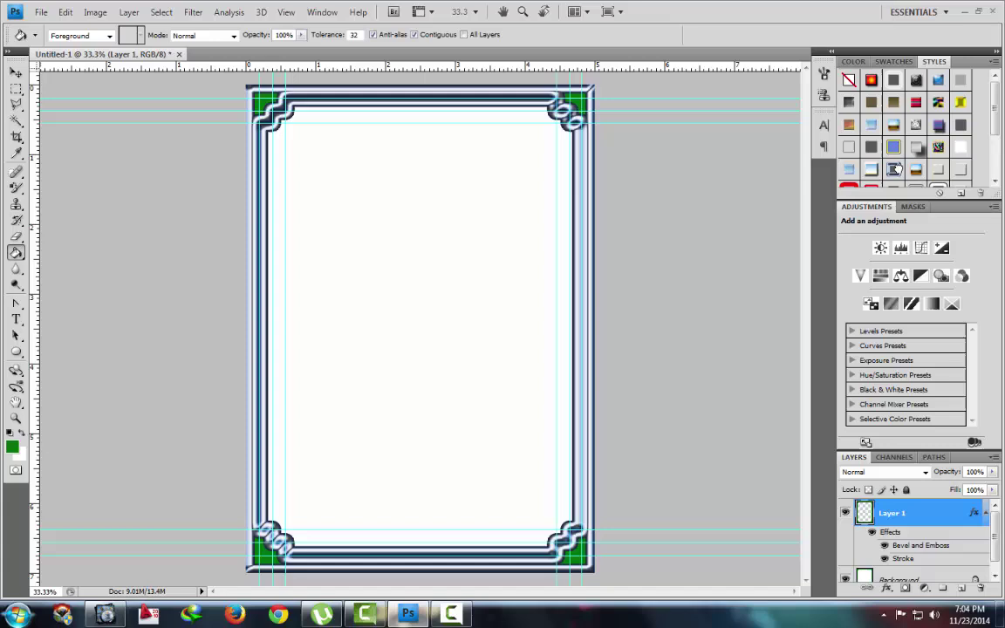
pyautogui.click(873, 125)
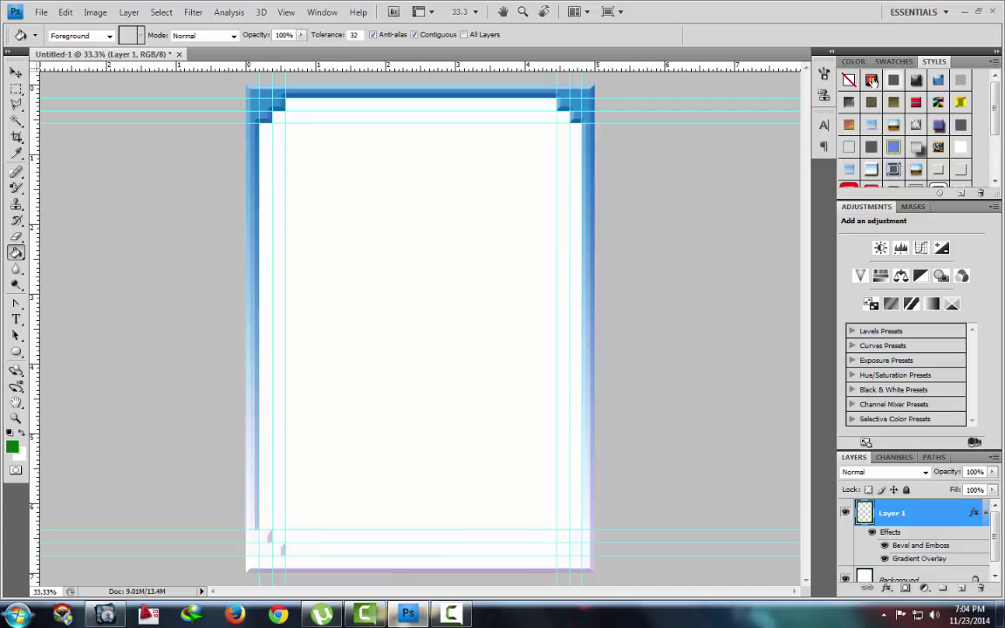
pyautogui.click(872, 81)
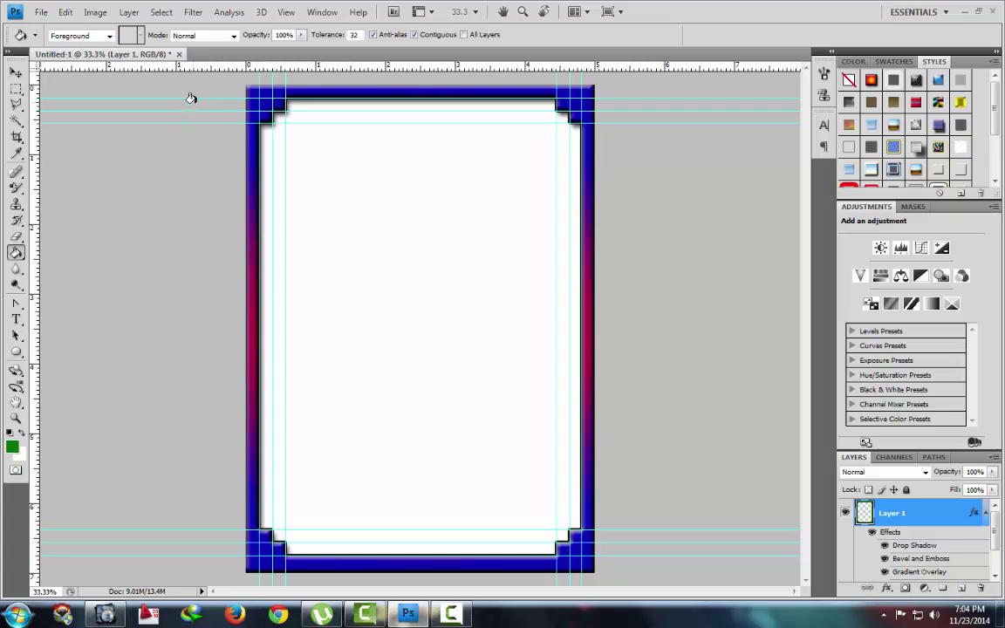
pyautogui.click(316, 14)
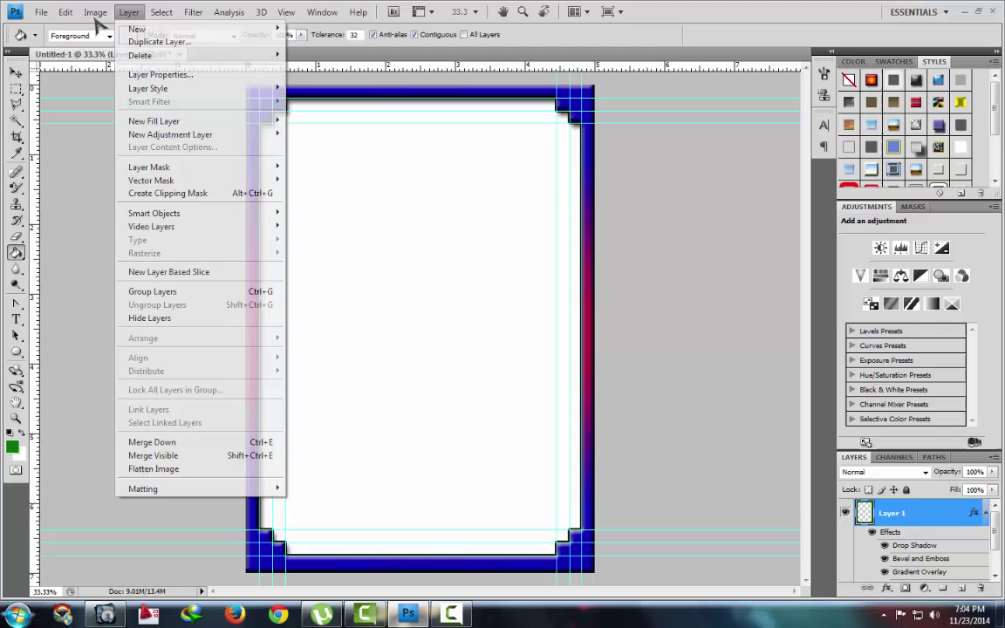
# Step: Turn off View > Show > Guides so the cyan guide lines disappear
pyautogui.moveTo(93, 17)
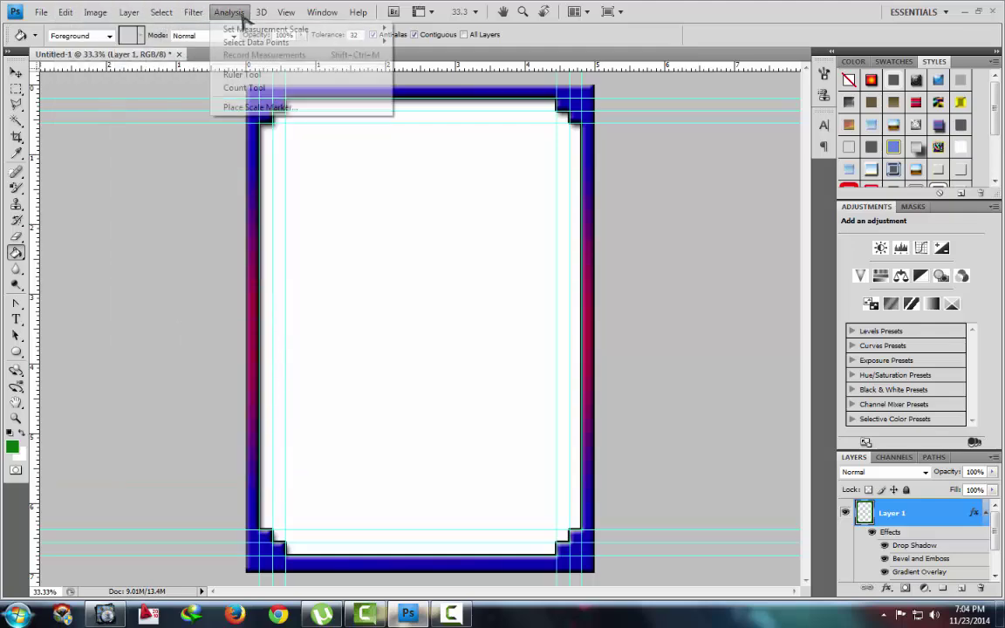
pyautogui.moveTo(284, 14)
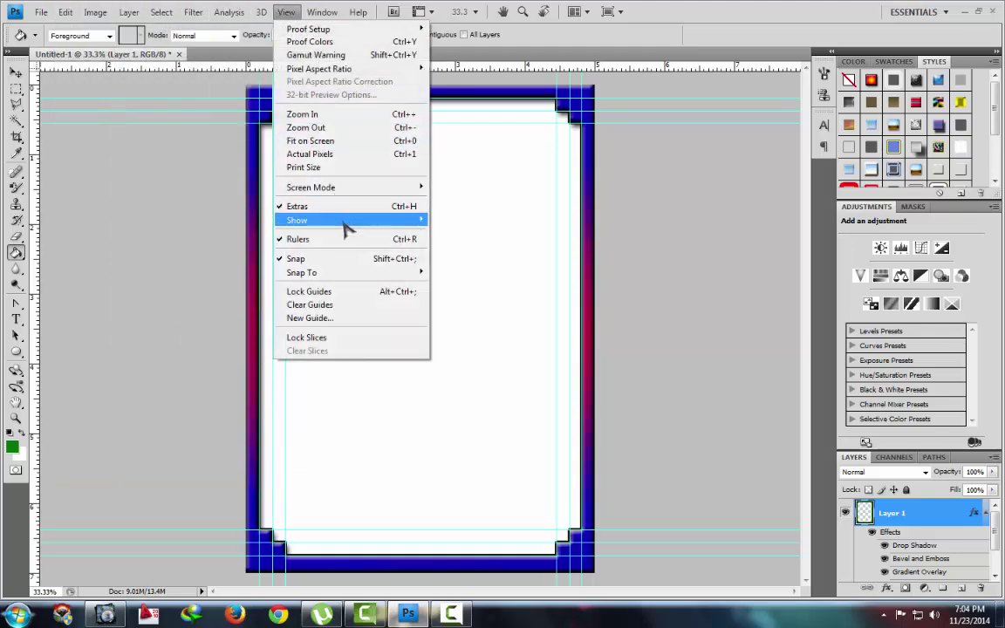
pyautogui.moveTo(332, 220)
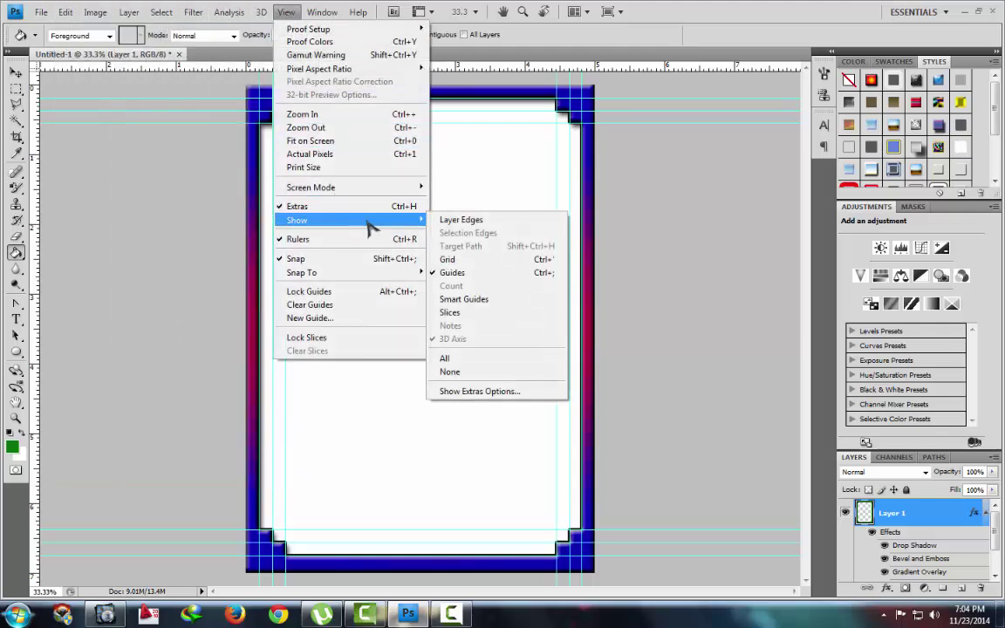
pyautogui.click(436, 273)
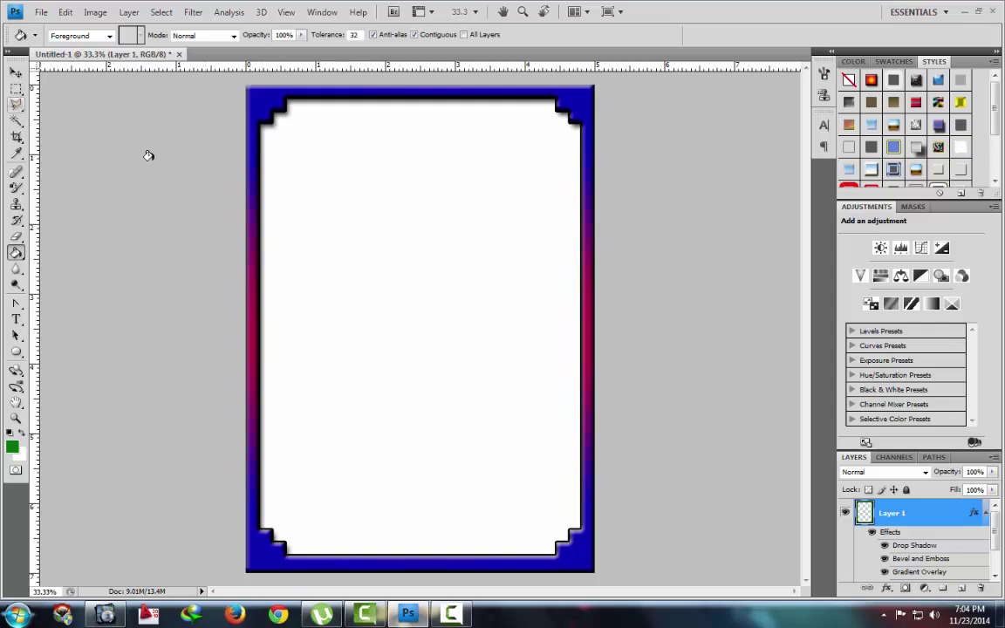
# Step: Magic-wand select the white page interior inside the stepped-corner frame
pyautogui.click(18, 120)
pyautogui.click(337, 204)
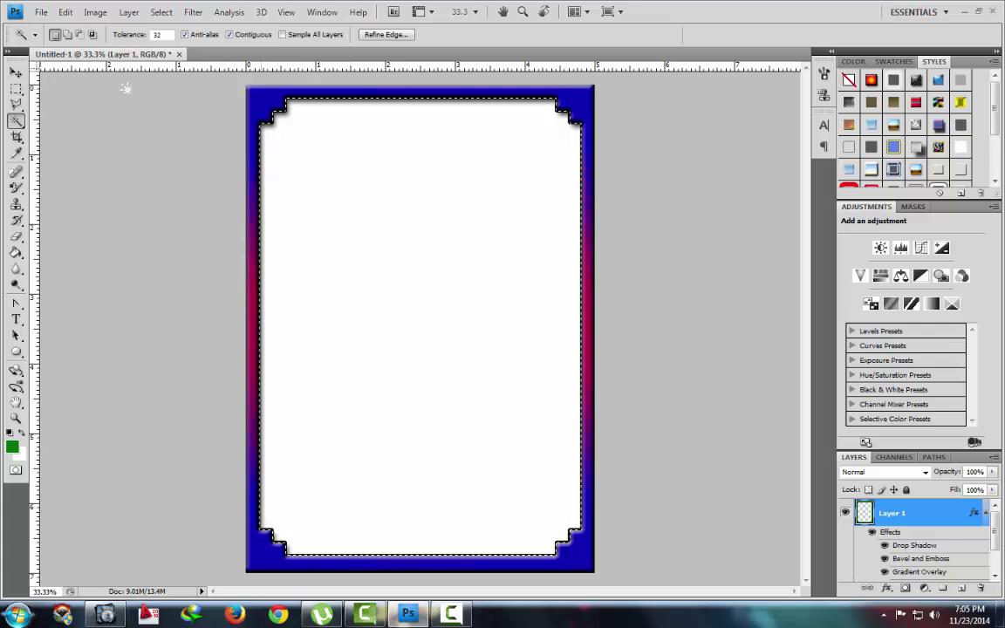
# Step: Open the pink saree PNG from the Acters folder as a second document
pyautogui.click(41, 12)
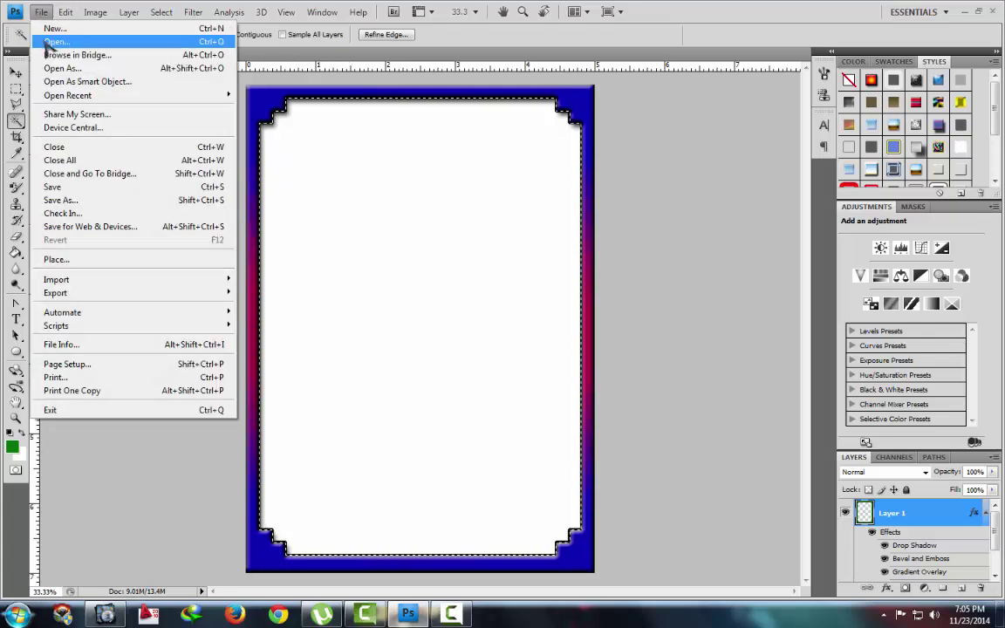
pyautogui.click(96, 66)
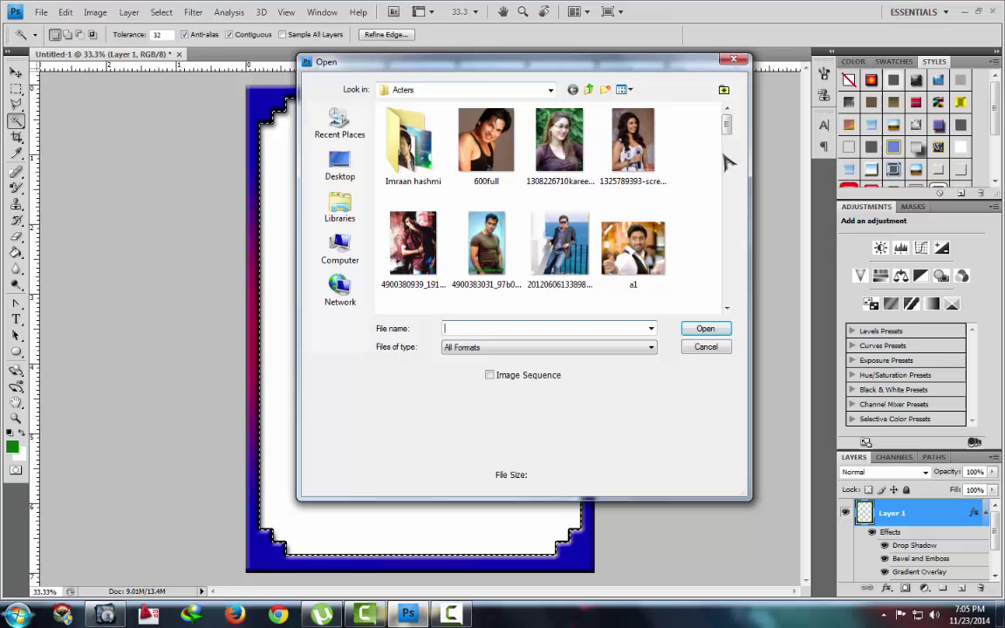
pyautogui.scroll(-3, 729, 149)
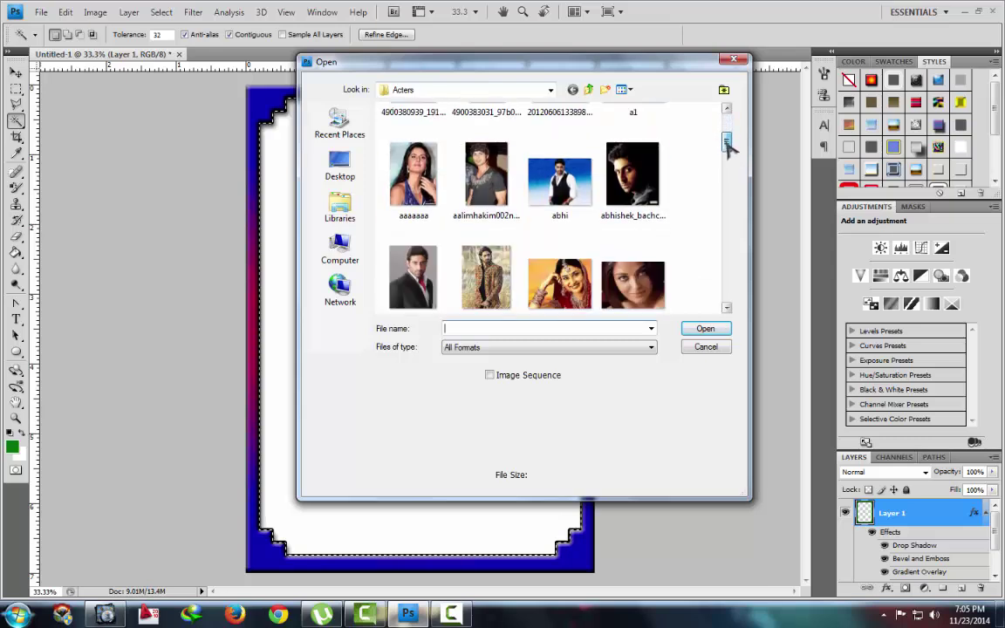
pyautogui.moveTo(730, 148); pyautogui.dragTo(731, 224)
pyautogui.click(486, 243)
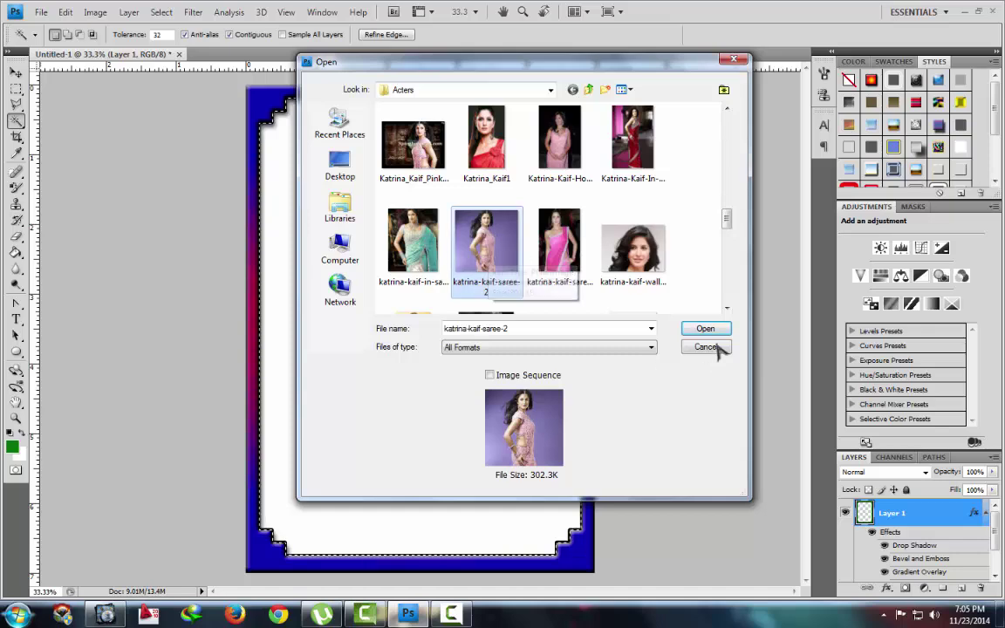
pyautogui.doubleClick(475, 253)
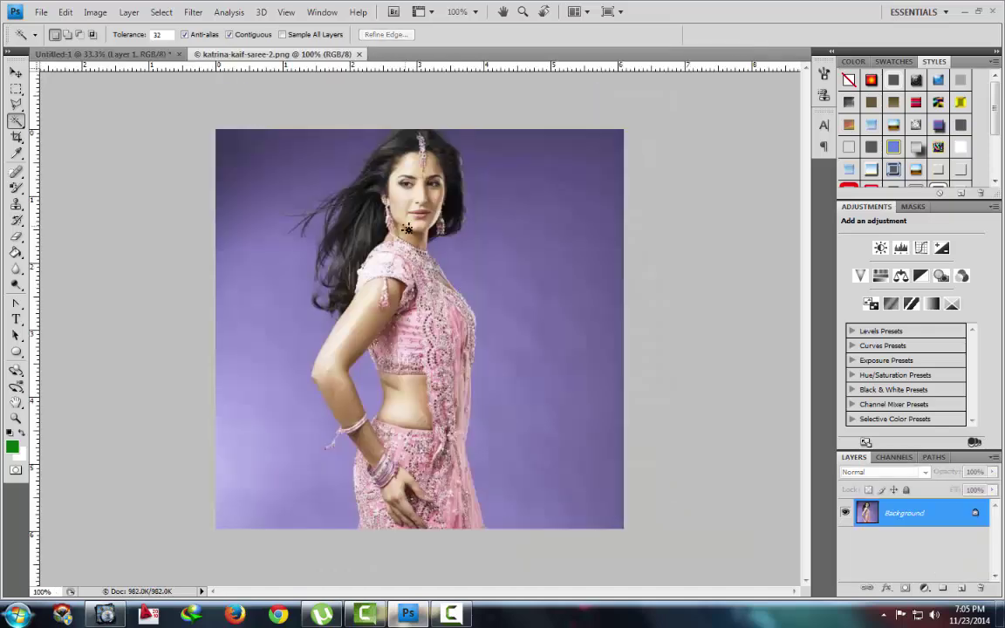
# Step: Select the whole saree photo and Paste Into Untitled-1's frame selection as masked Layer 2
pyautogui.hotkey('ctrl', 'a')
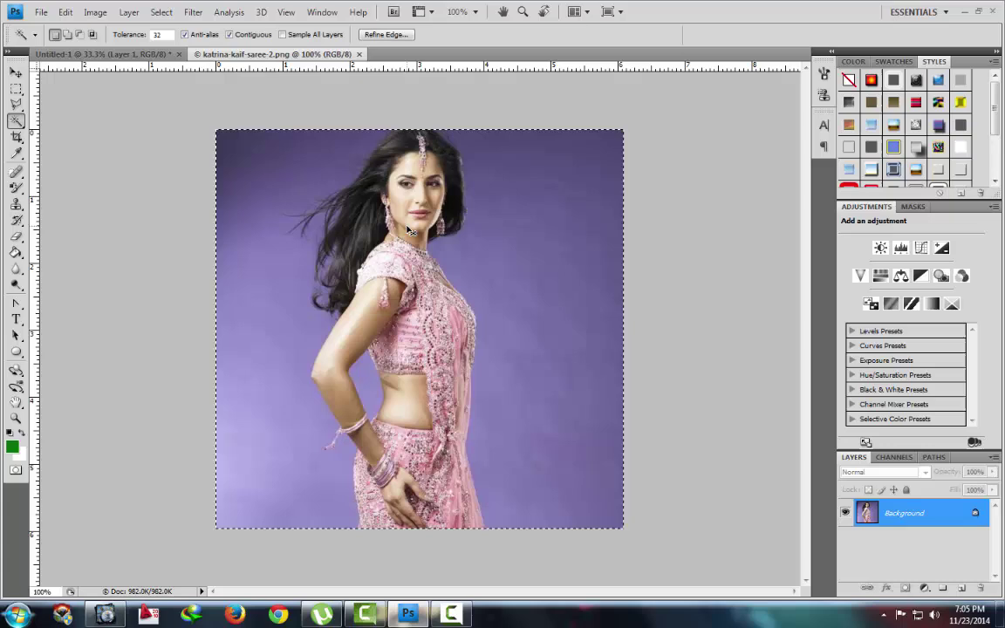
pyautogui.click(161, 57)
pyautogui.click(65, 12)
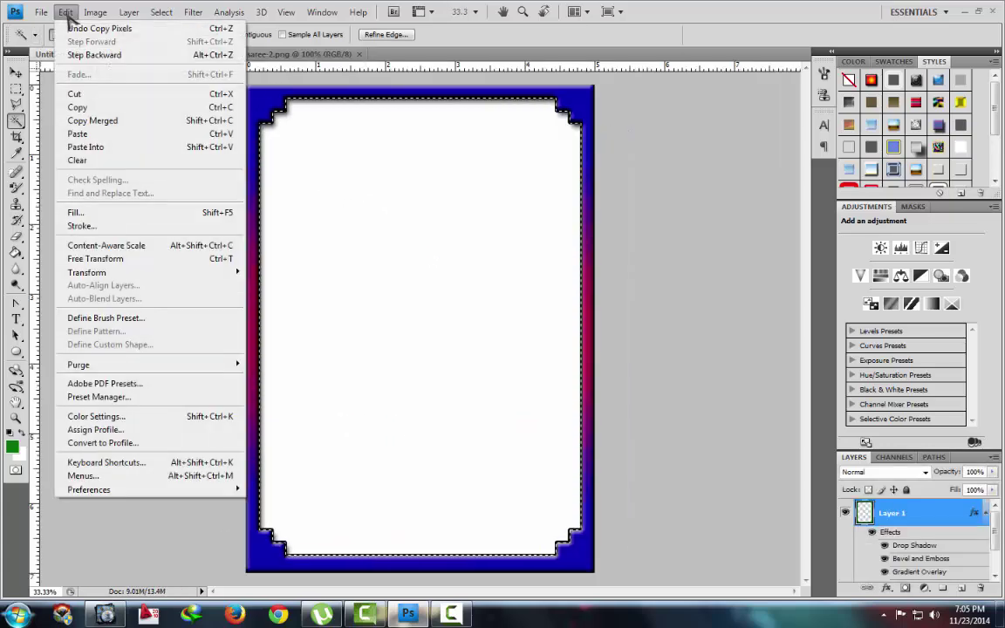
pyautogui.click(86, 146)
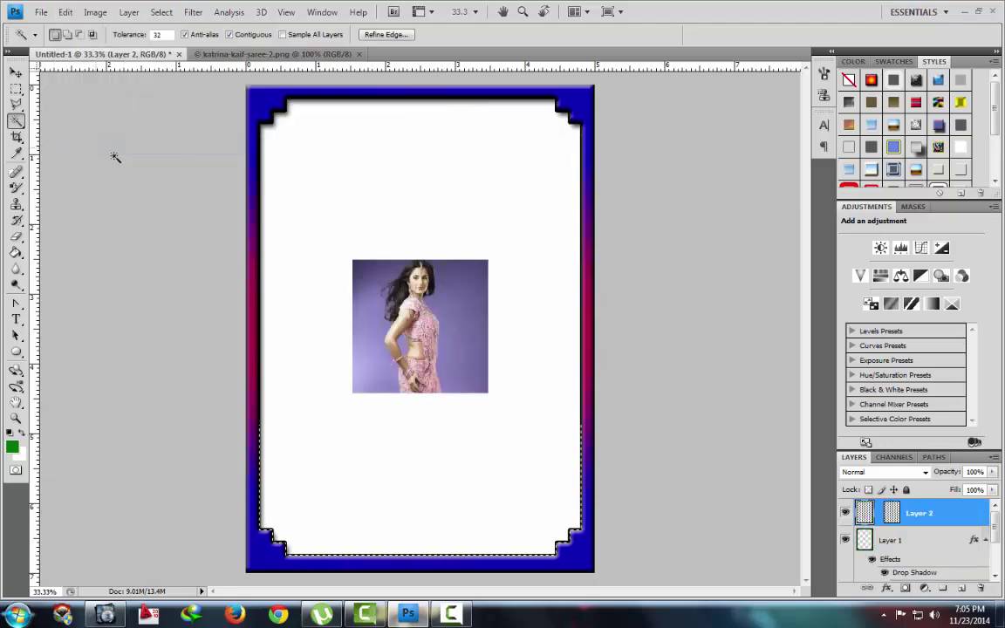
# Step: Move the saree photo to the top-left, scale it up, then shift it left to centre the woman
pyautogui.press('v')
pyautogui.moveTo(382, 296); pyautogui.dragTo(290, 138)
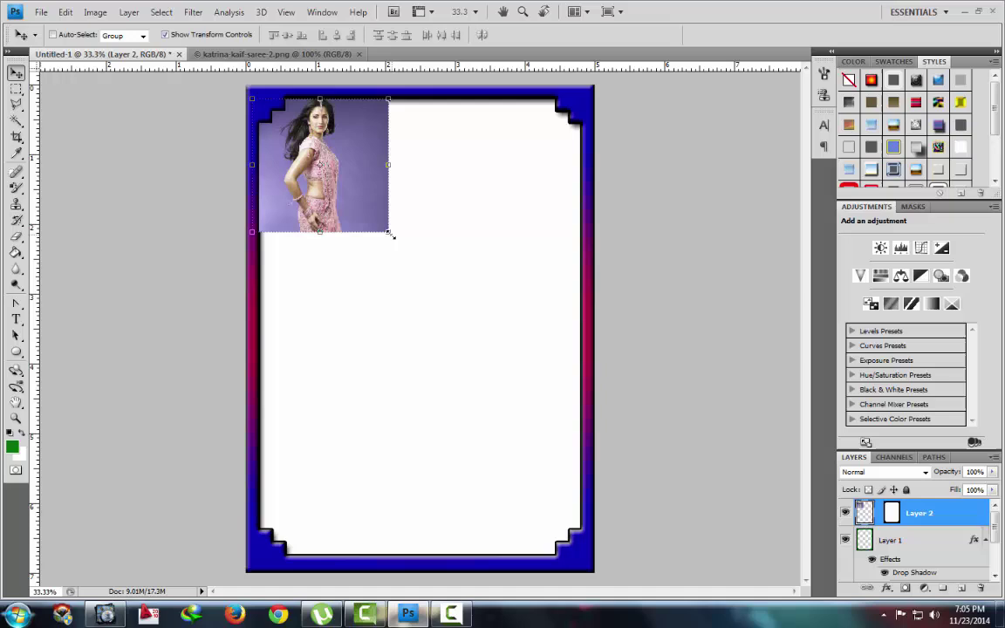
pyautogui.moveTo(390, 234); pyautogui.dragTo(719, 555)
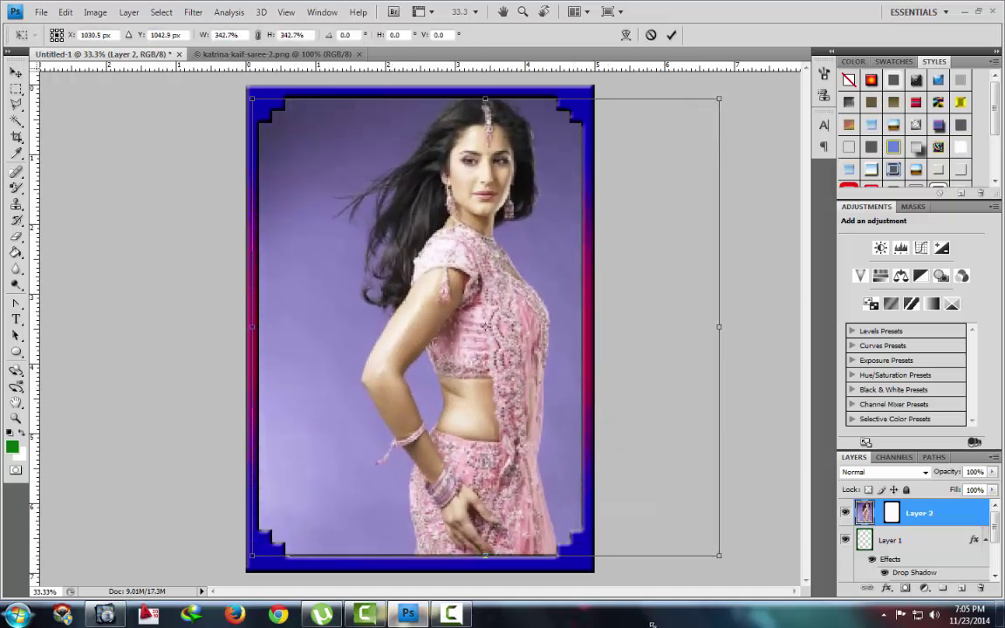
pyautogui.press('Return')
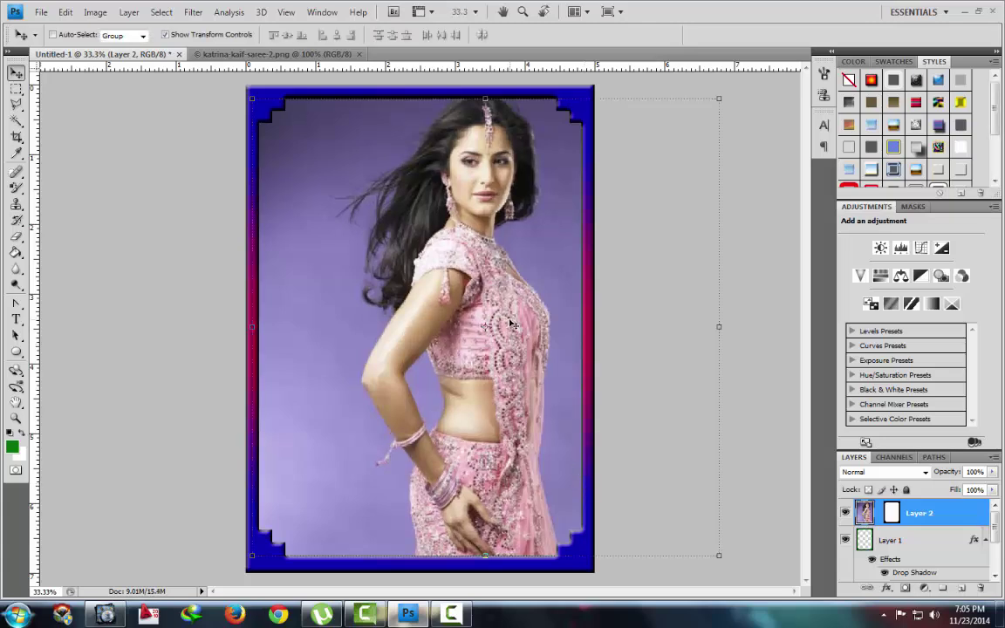
pyautogui.moveTo(513, 325); pyautogui.dragTo(451, 323)
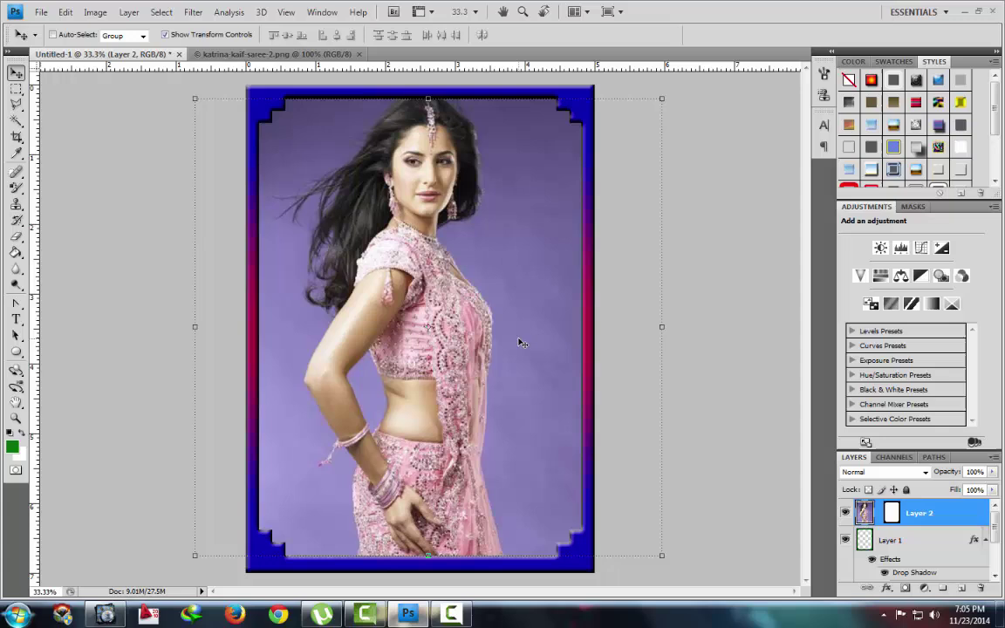